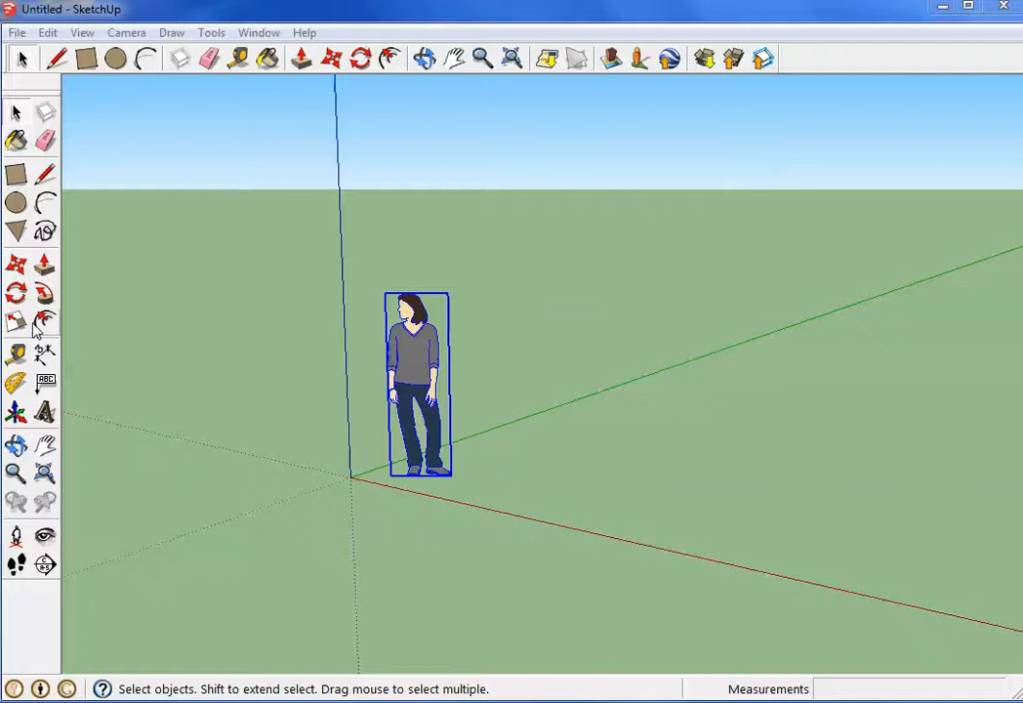
{"action": "left_click", "coordinate": [84, 34]}
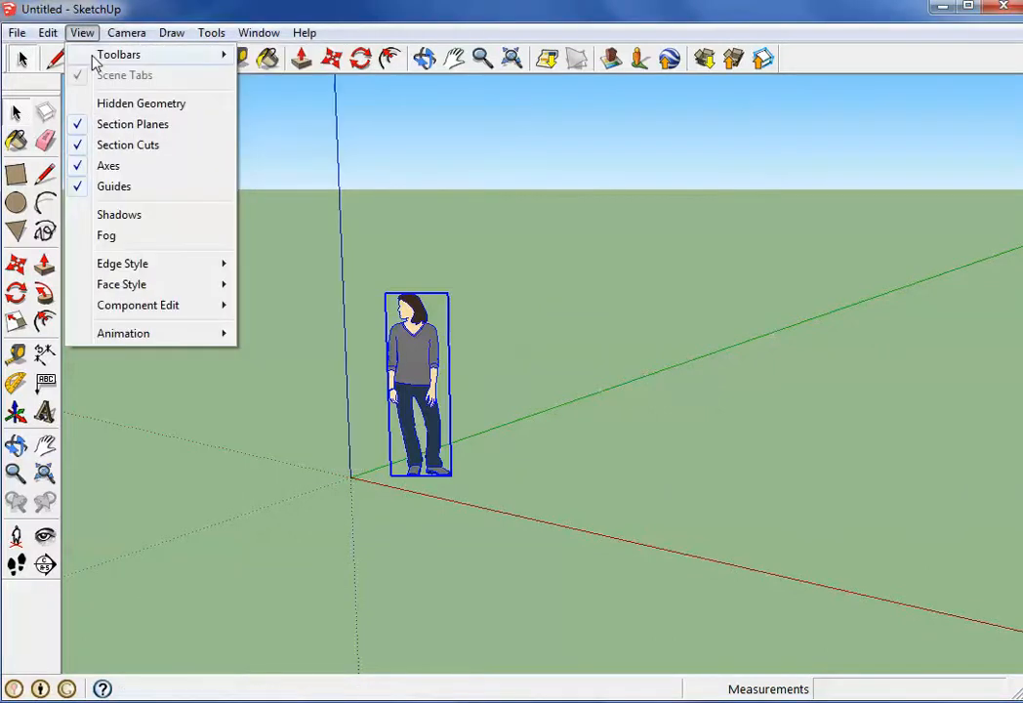
{"action": "mouse_move", "coordinate": [97, 57]}
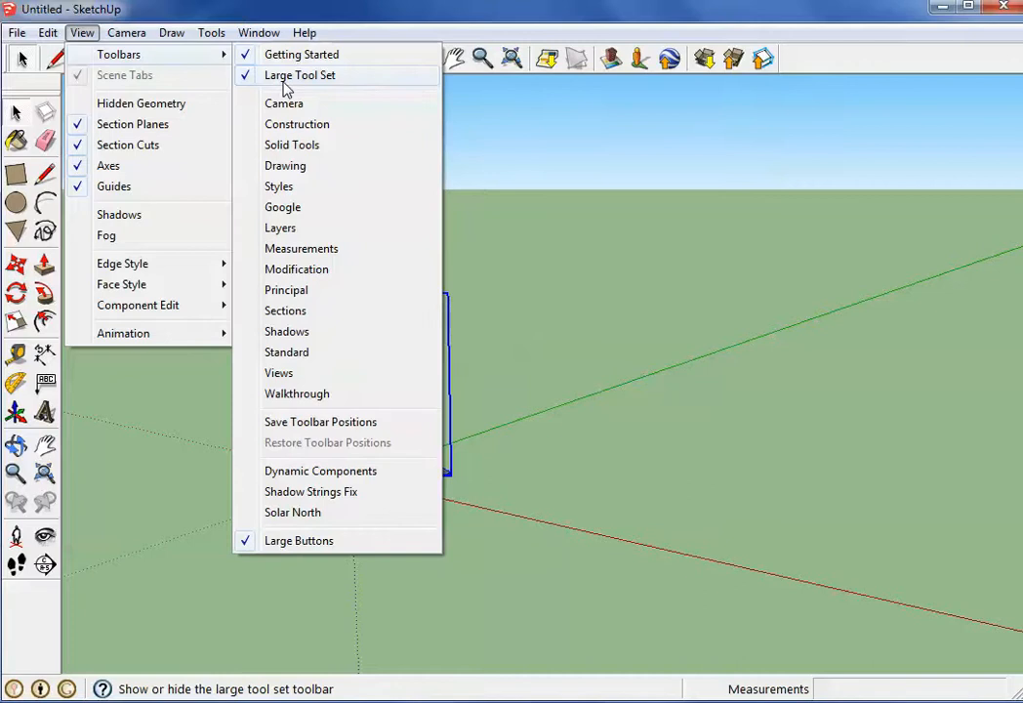
{"action": "left_click", "coordinate": [577, 185]}
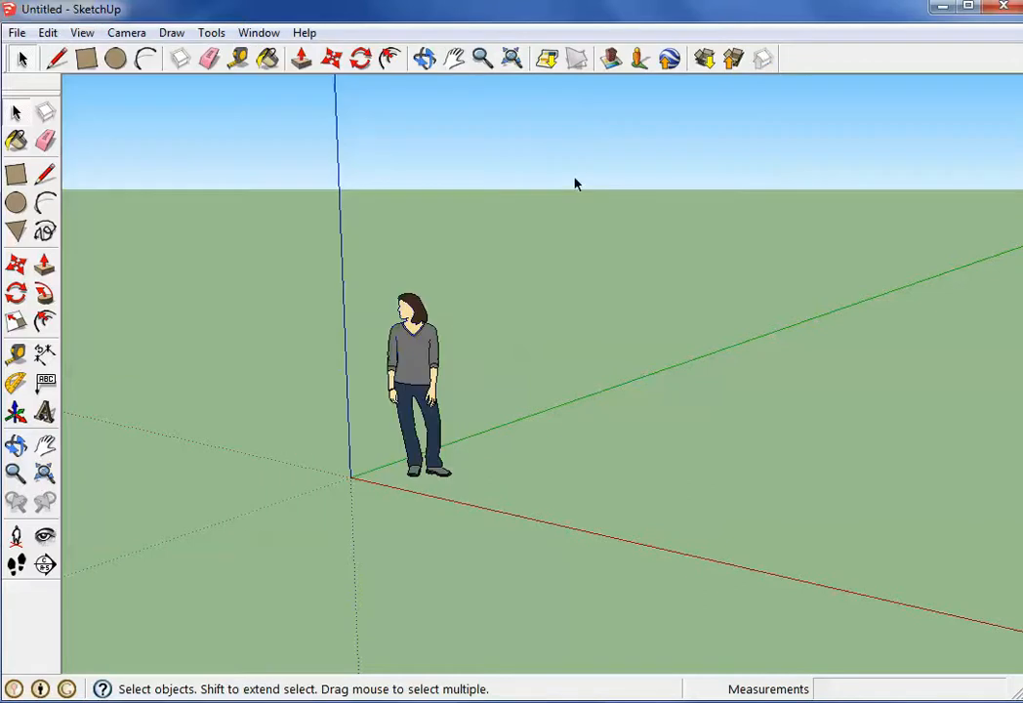
Delete the default standing figure beside the origin
{"action": "left_click", "coordinate": [395, 310]}
{"action": "key", "text": "Delete"}
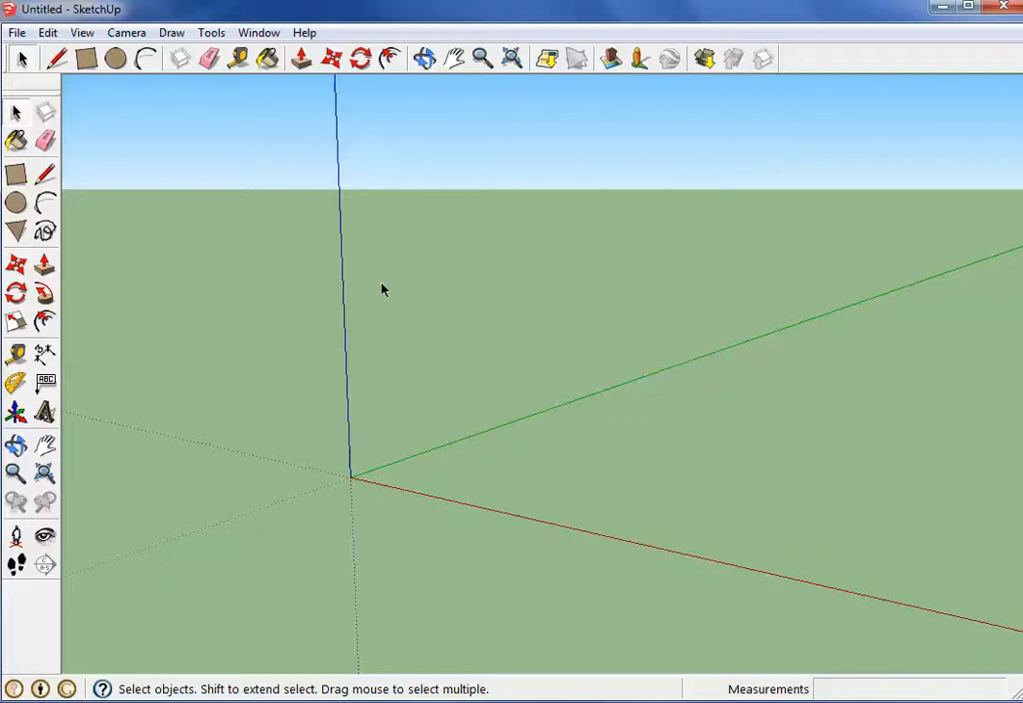
Draw a ground rectangle about 5' 10" by 4' 1" around the origin and push/pull it up into a box about 3' 4" high
{"action": "left_click", "coordinate": [85, 59]}
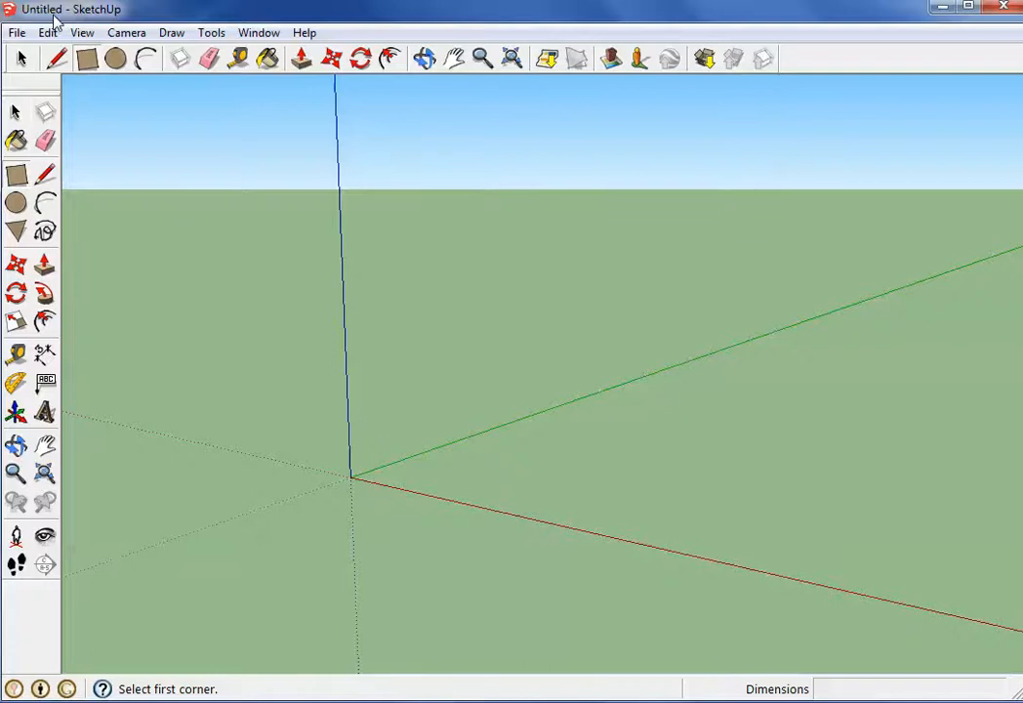
{"action": "left_click", "coordinate": [353, 472]}
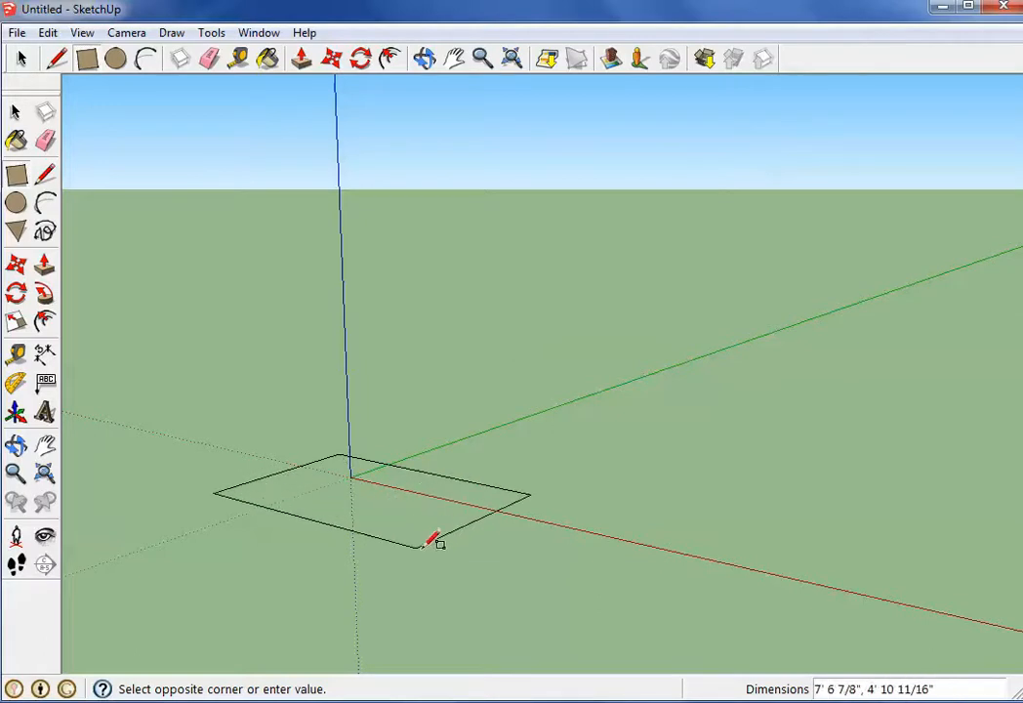
{"action": "left_click", "coordinate": [396, 524]}
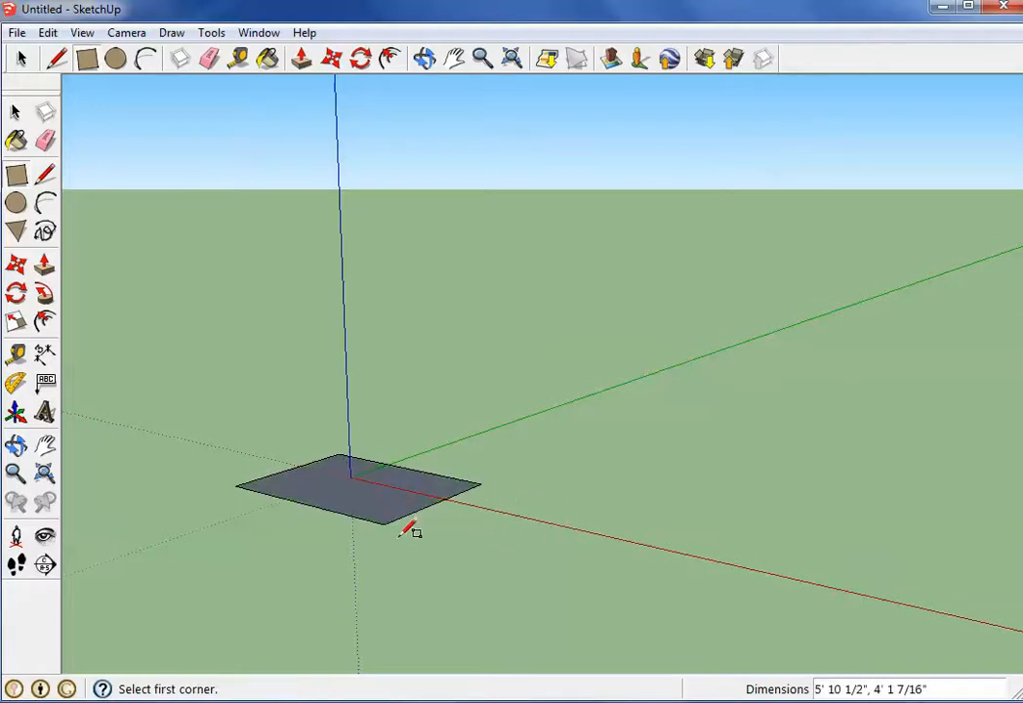
{"action": "left_click", "coordinate": [300, 64]}
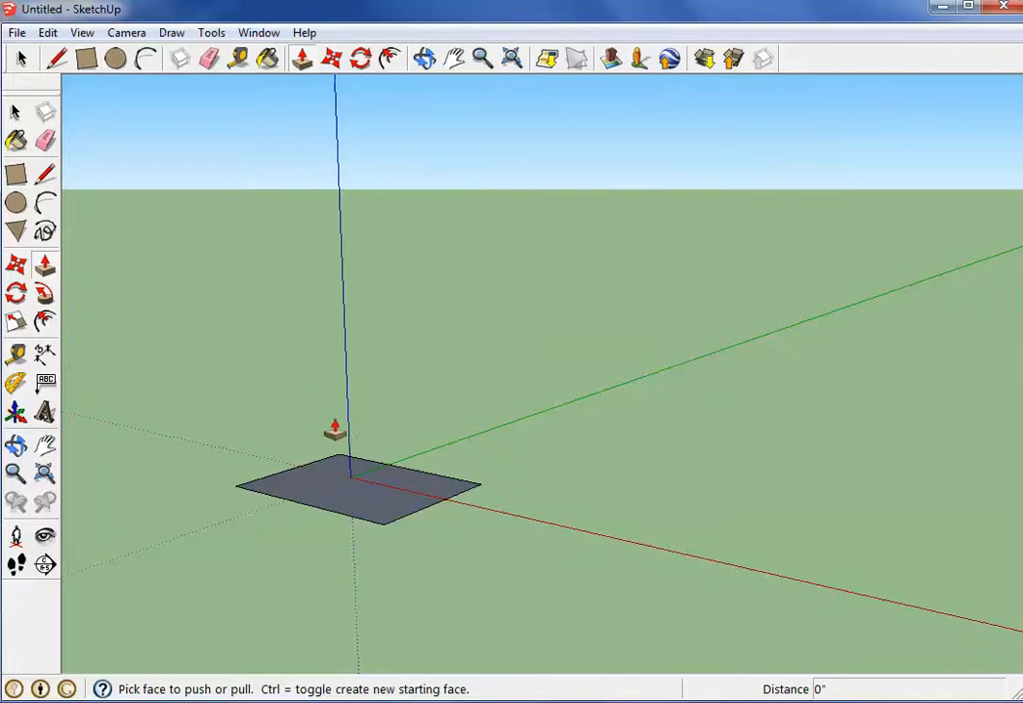
{"action": "left_click_drag", "start_coordinate": [344, 486], "coordinate": [369, 351]}
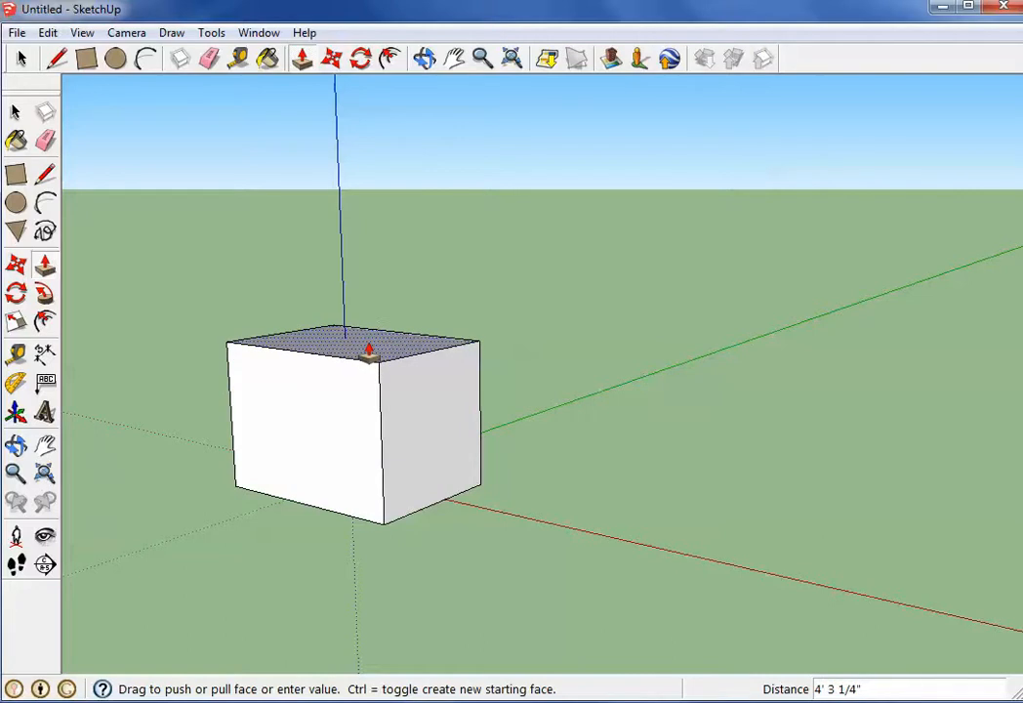
{"action": "left_click_drag", "start_coordinate": [369, 351], "coordinate": [356, 380]}
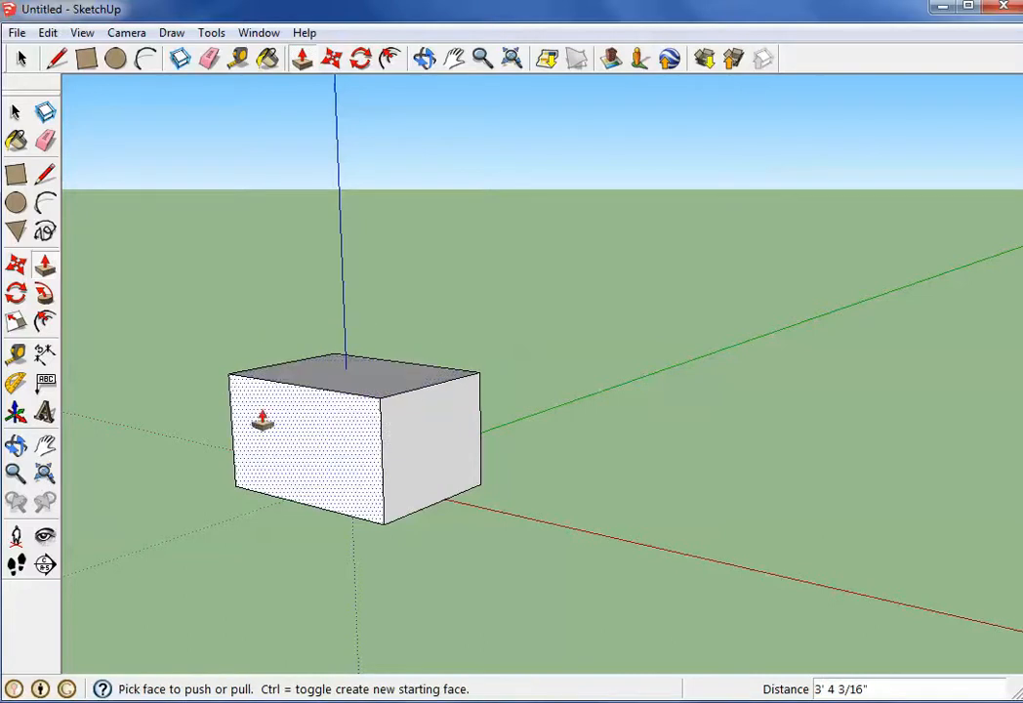
Dimension the long upper edge of the box, placing the dimension above it
{"action": "scroll", "coordinate": [230, 354], "scroll_direction": "down", "scroll_amount": 3}
{"action": "middle_click_drag", "start_coordinate": [230, 354], "coordinate": [333, 467]}
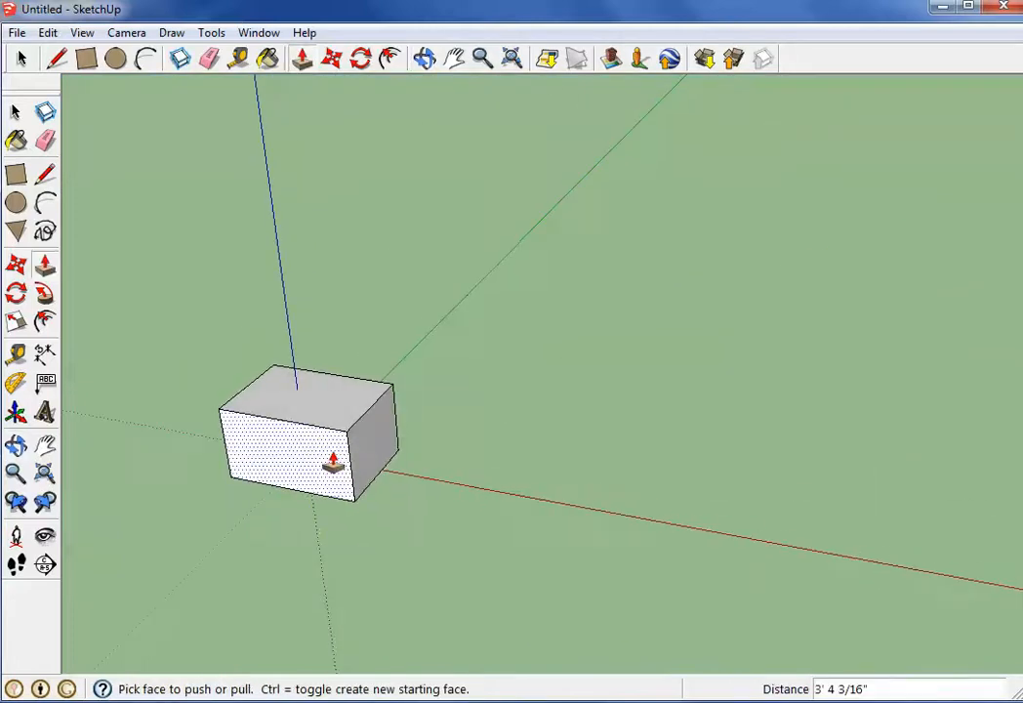
{"action": "left_click", "coordinate": [46, 357]}
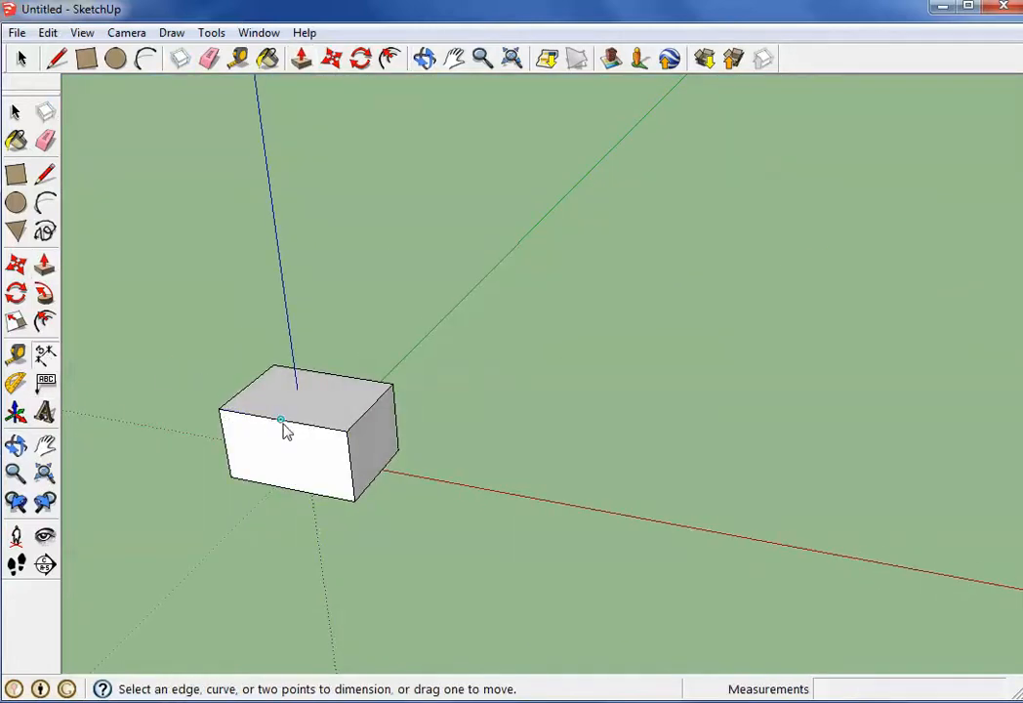
{"action": "left_click", "coordinate": [341, 429]}
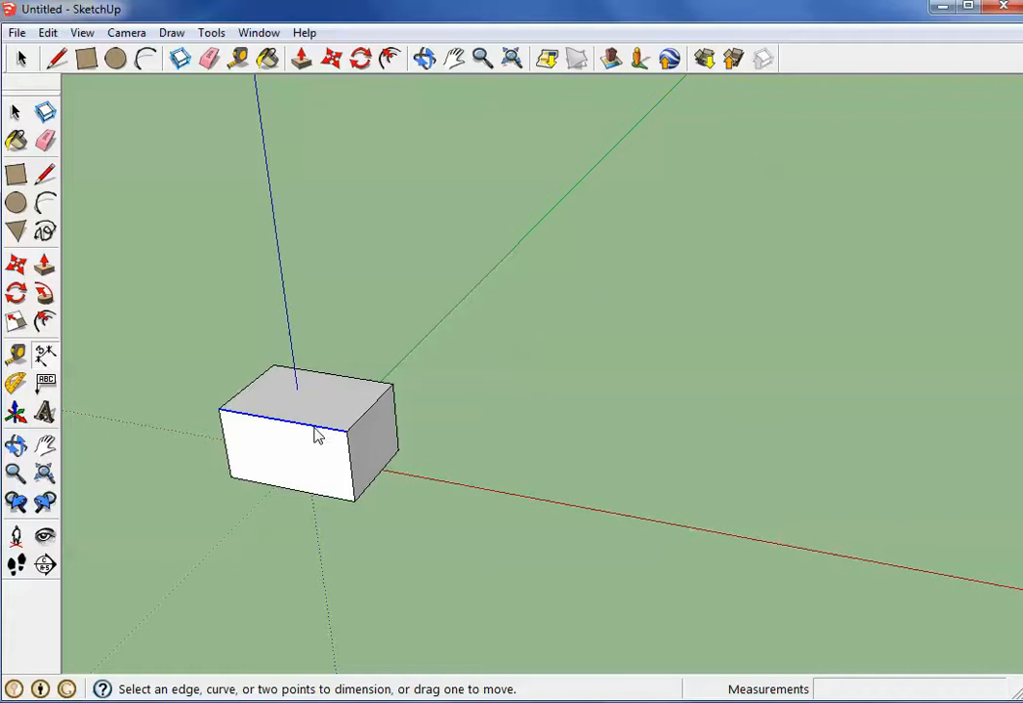
{"action": "left_click", "coordinate": [318, 432]}
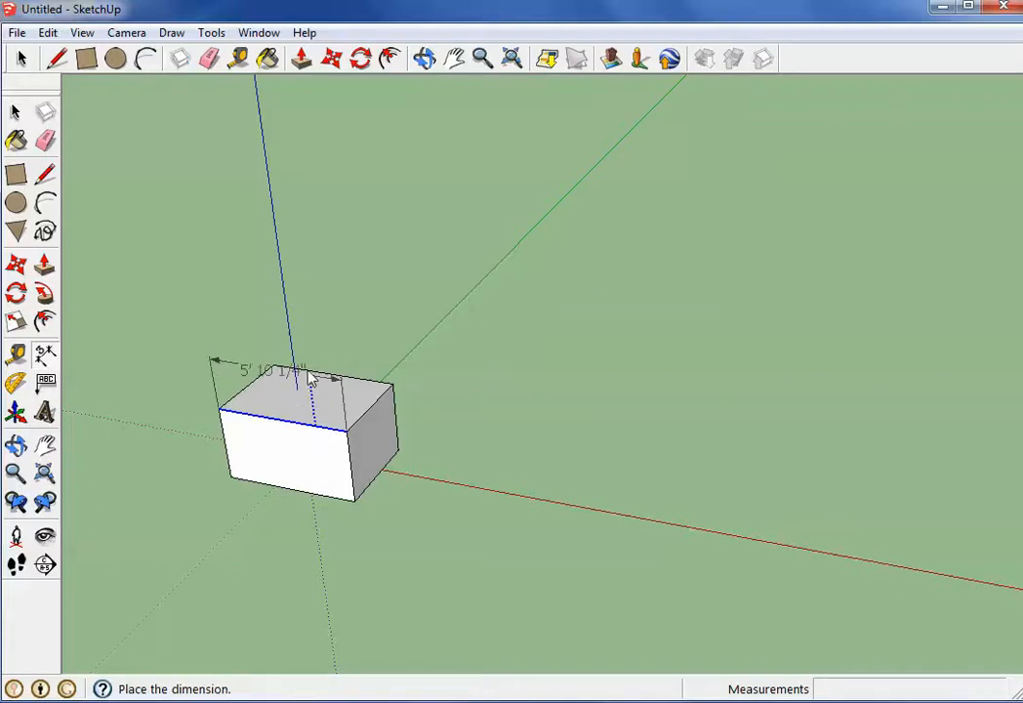
{"action": "left_click", "coordinate": [293, 349]}
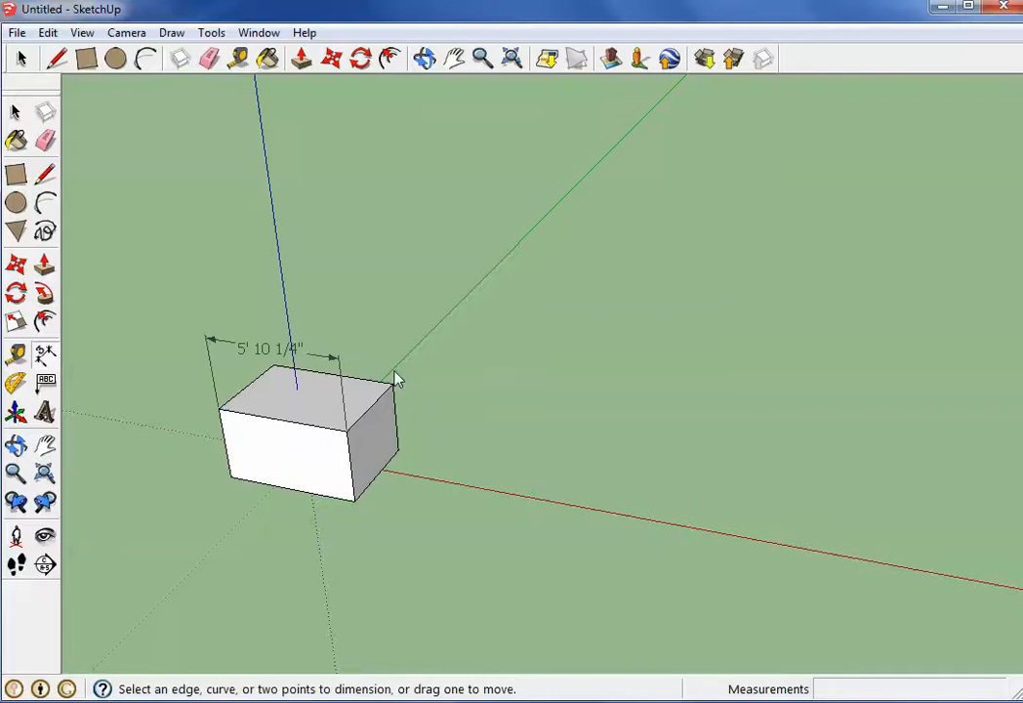
Dimension the short upper edge of the box's end face above it and the vertical corner edge beside it
{"action": "middle_click_drag", "start_coordinate": [395, 381], "coordinate": [137, 382]}
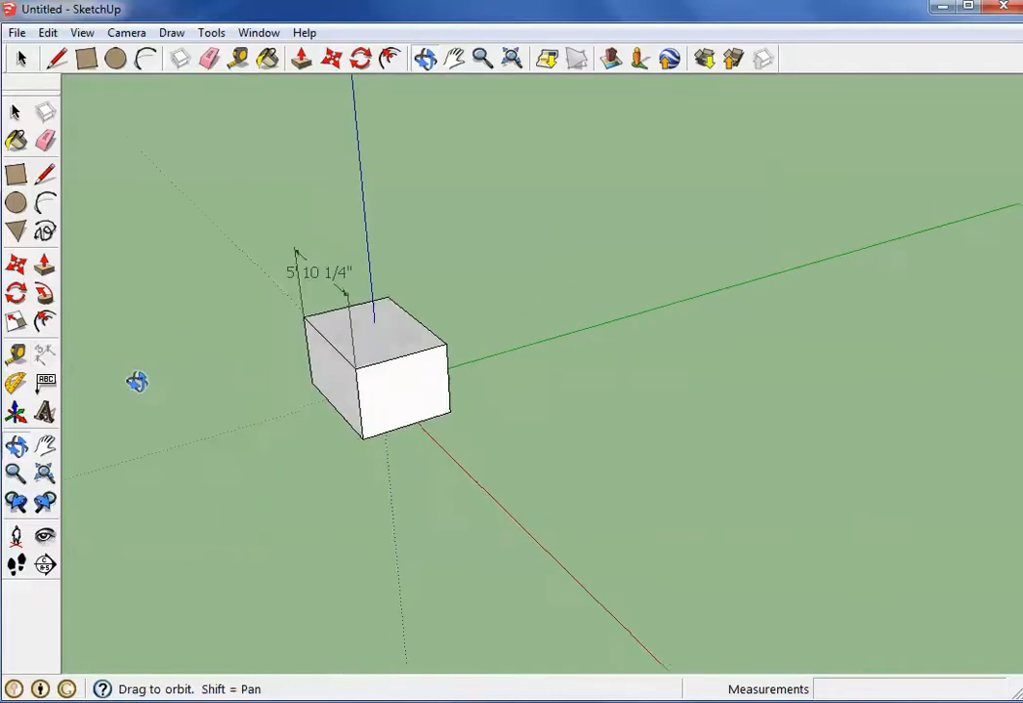
{"action": "left_click", "coordinate": [376, 373]}
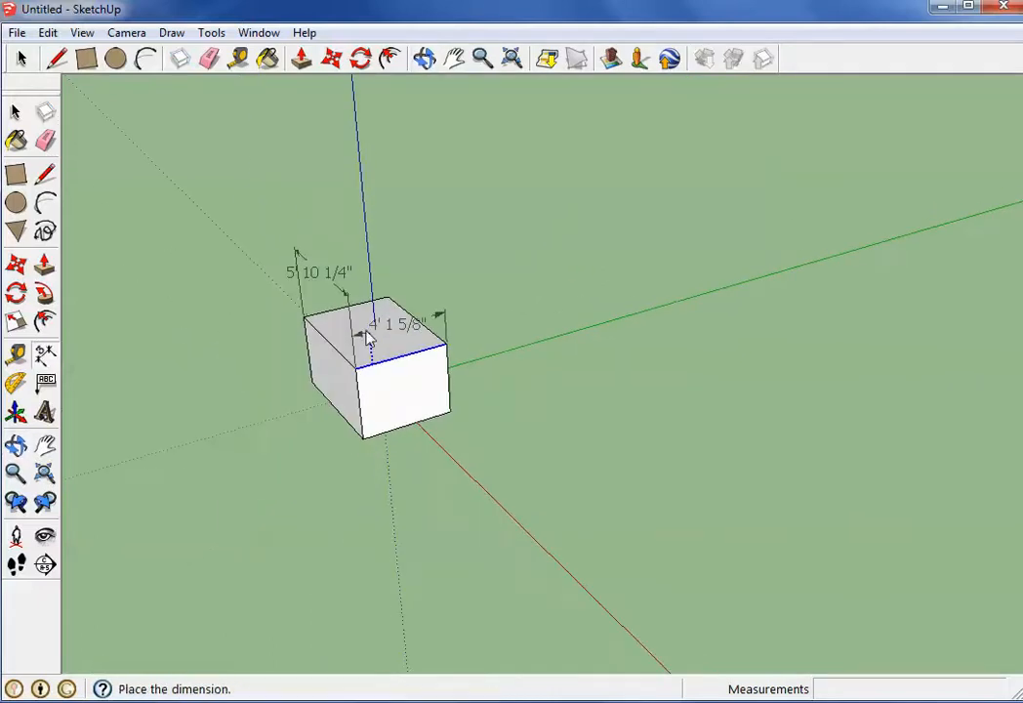
{"action": "left_click", "coordinate": [368, 329]}
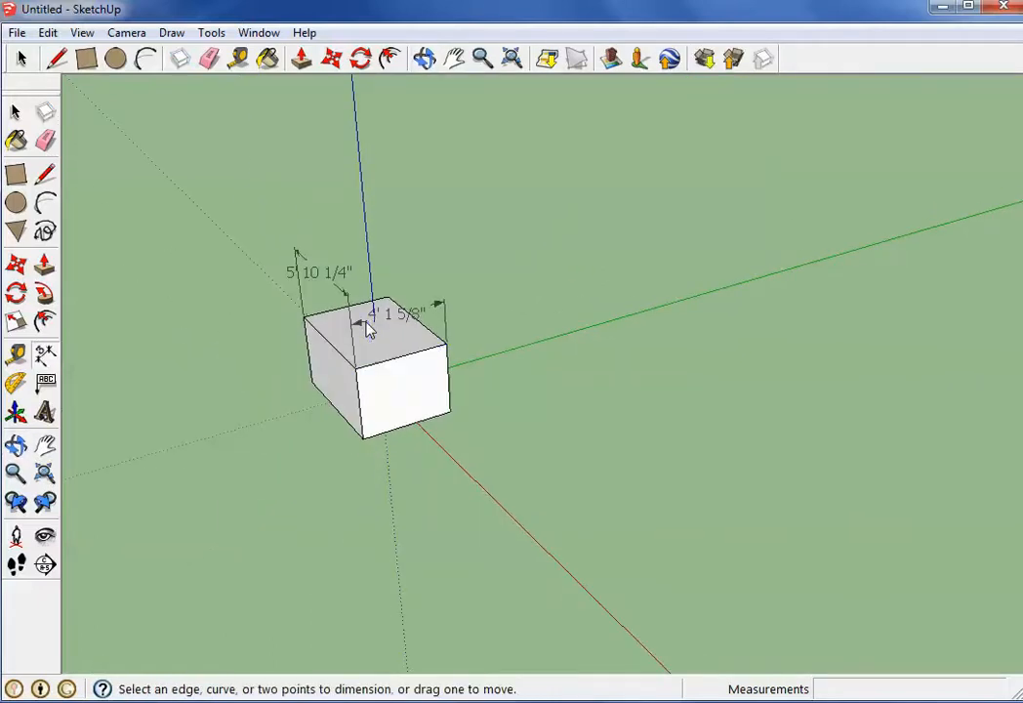
{"action": "left_click", "coordinate": [450, 365]}
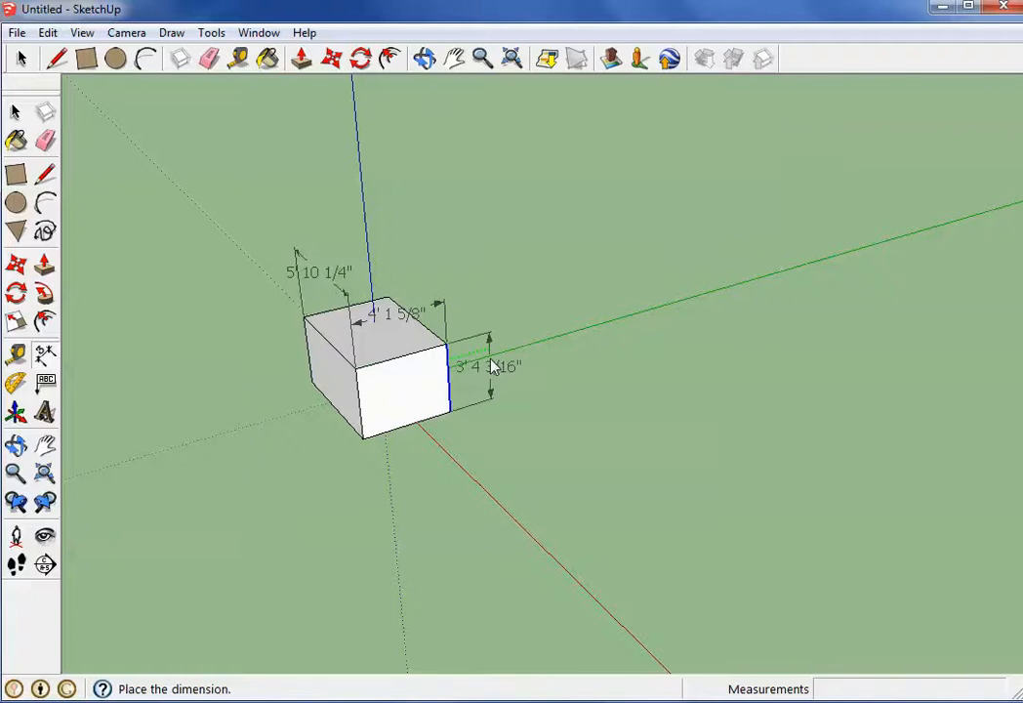
{"action": "left_click", "coordinate": [491, 366]}
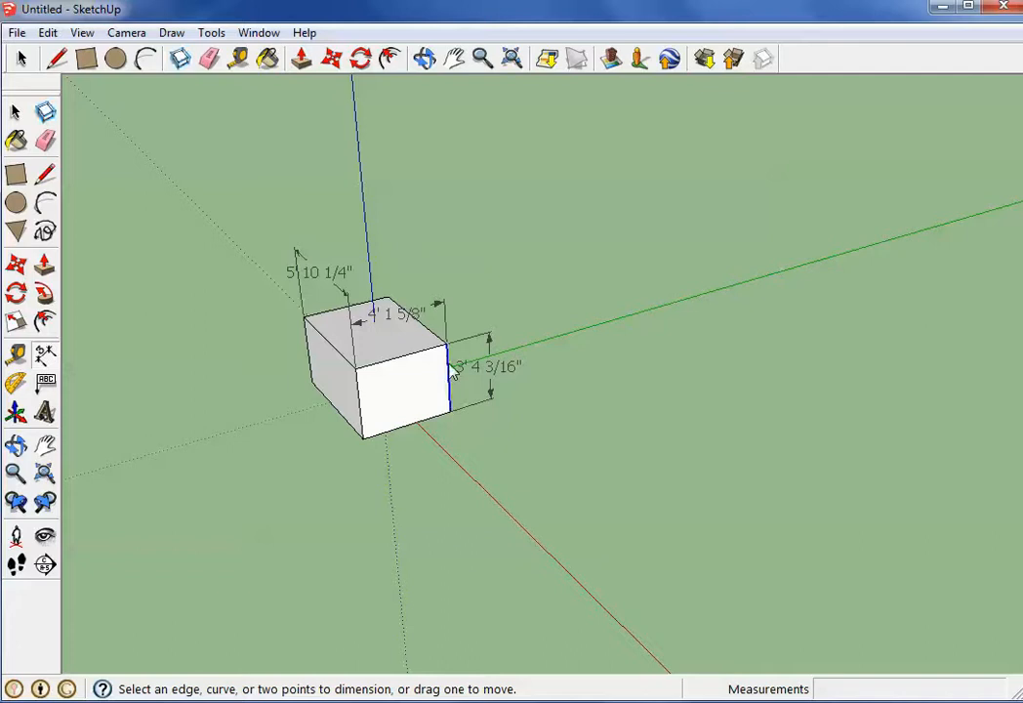
Push/pull the box's faces freehand to about 6' 9" long, 4' wide and 1' 11" high
{"action": "middle_click_drag", "start_coordinate": [486, 425], "coordinate": [403, 348]}
{"action": "scroll", "coordinate": [397, 344], "scroll_direction": "up", "scroll_amount": 4}
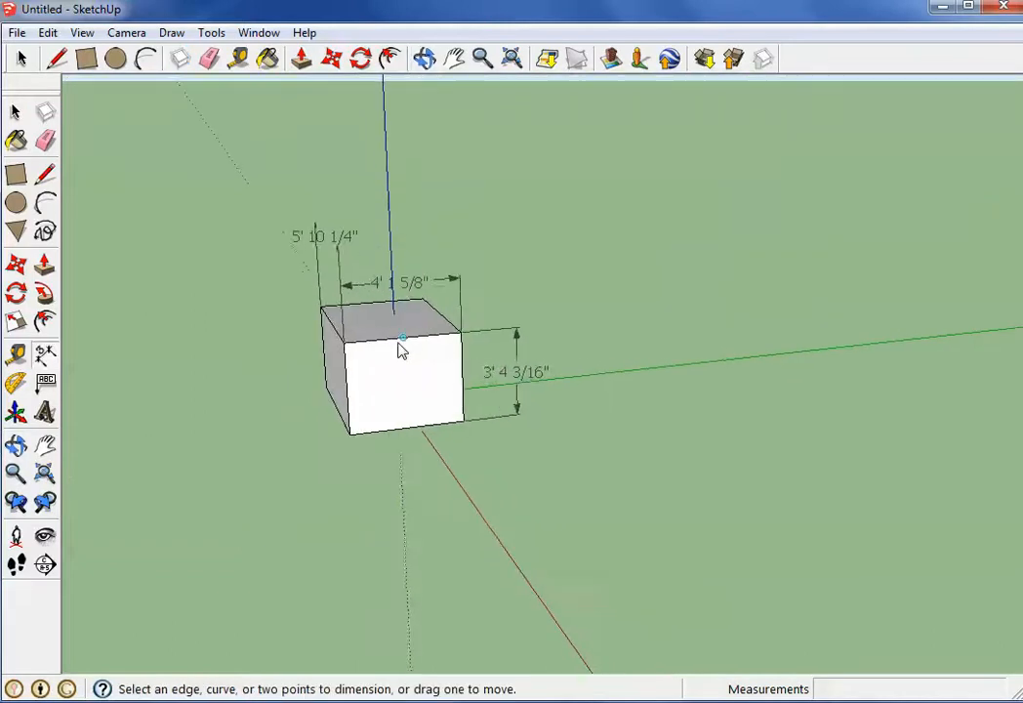
{"action": "left_click", "coordinate": [300, 58]}
{"action": "left_click_drag", "start_coordinate": [407, 380], "coordinate": [466, 461]}
{"action": "left_click_drag", "start_coordinate": [431, 340], "coordinate": [419, 393]}
{"action": "left_click_drag", "start_coordinate": [320, 512], "coordinate": [328, 514]}
{"action": "left_click_drag", "start_coordinate": [447, 530], "coordinate": [442, 410]}
{"action": "mouse_move", "coordinate": [413, 358]}
{"action": "left_mouse_down"}
{"action": "mouse_move", "coordinate": [421, 418]}
{"action": "mouse_move", "coordinate": [418, 363]}
{"action": "left_mouse_up"}
{"action": "left_click_drag", "start_coordinate": [417, 444], "coordinate": [423, 470]}
{"action": "left_click_drag", "start_coordinate": [349, 439], "coordinate": [307, 468]}
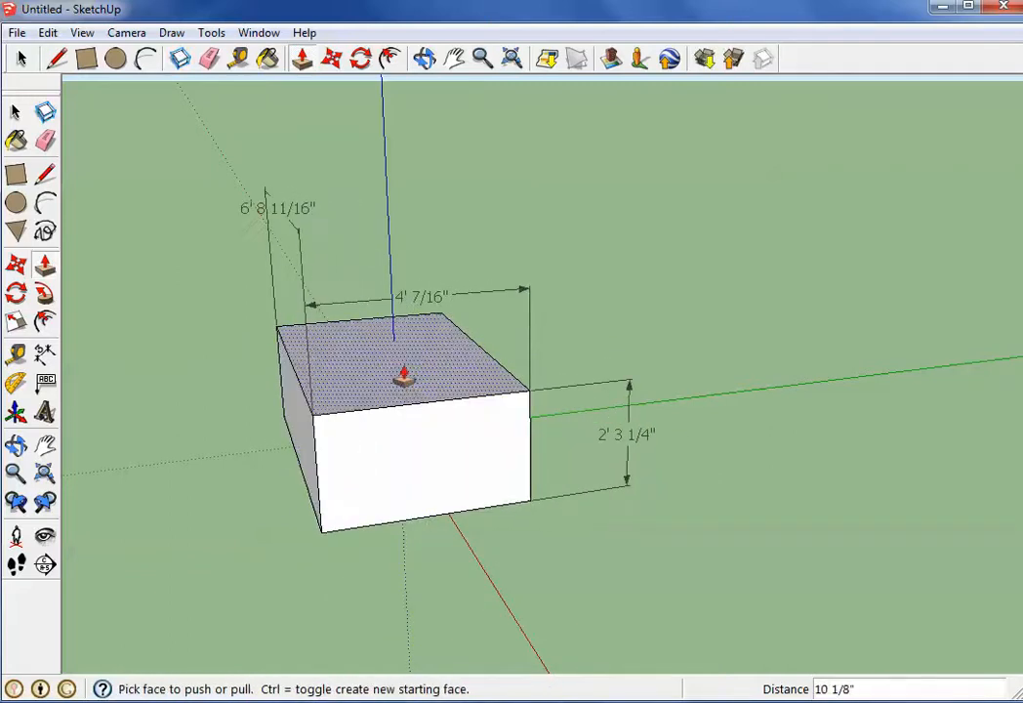
{"action": "left_click_drag", "start_coordinate": [398, 377], "coordinate": [411, 409]}
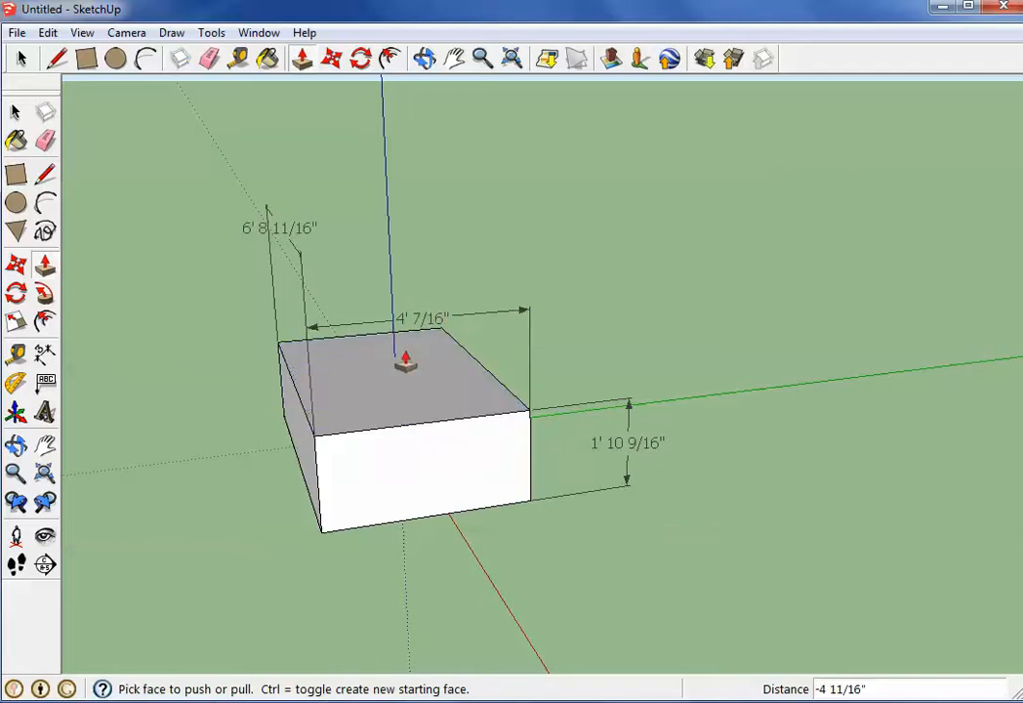
Pull the white end face out to a box length of about 8' and raise the top face to a height of about 3'
{"action": "scroll", "coordinate": [342, 447], "scroll_direction": "up", "scroll_amount": 3}
{"action": "scroll", "coordinate": [343, 447], "scroll_direction": "down", "scroll_amount": 2}
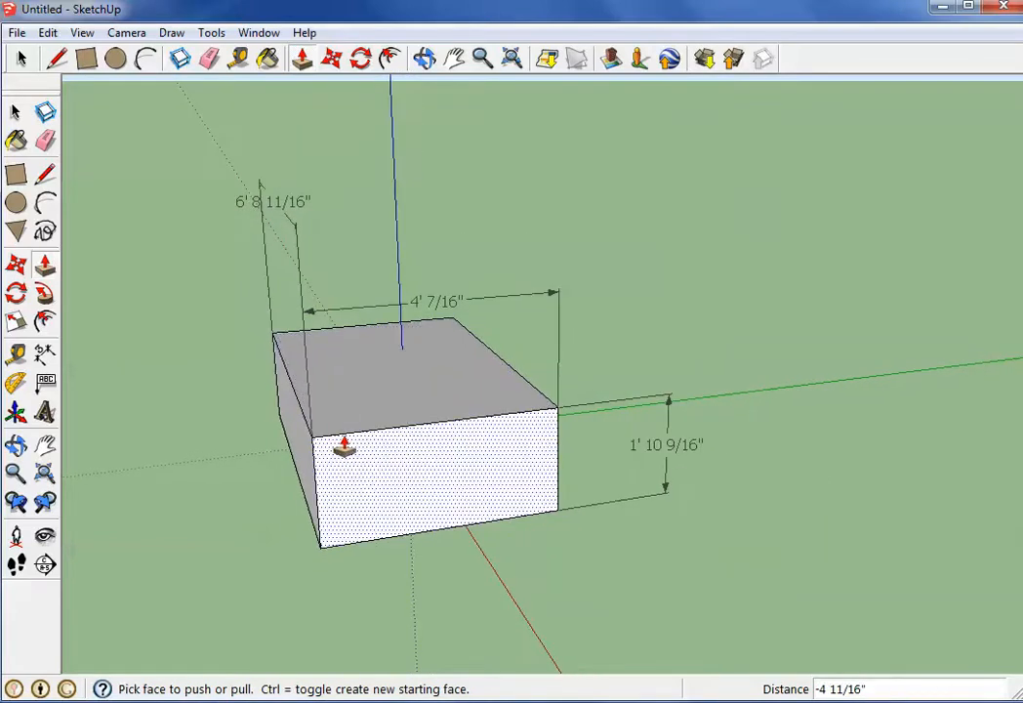
{"action": "left_click", "coordinate": [428, 470]}
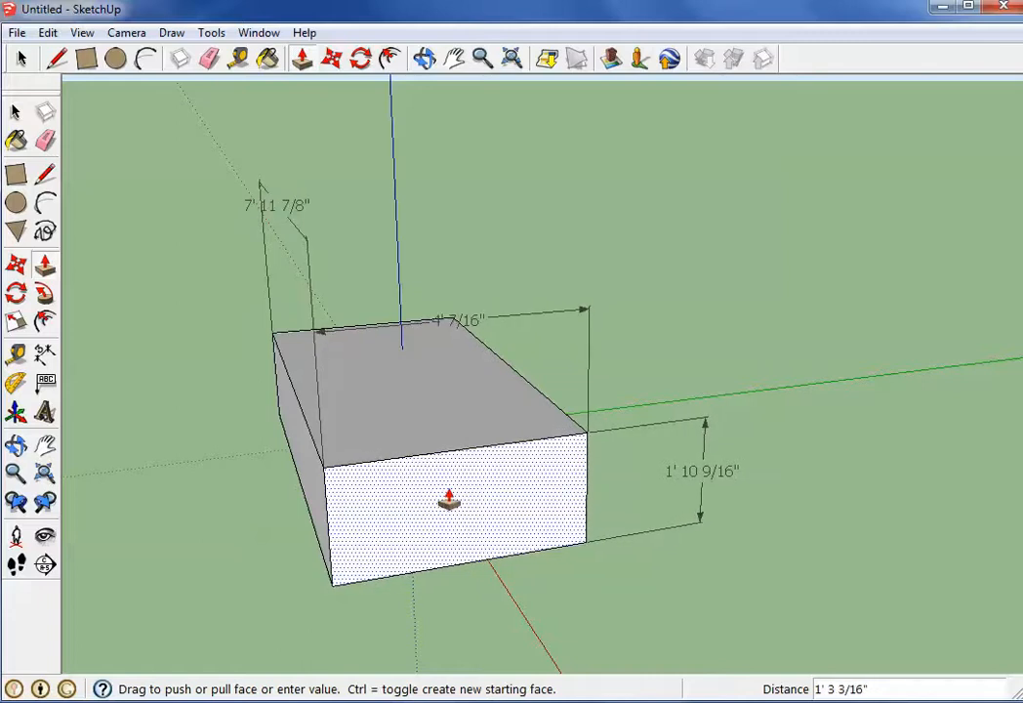
{"action": "left_click", "coordinate": [448, 497]}
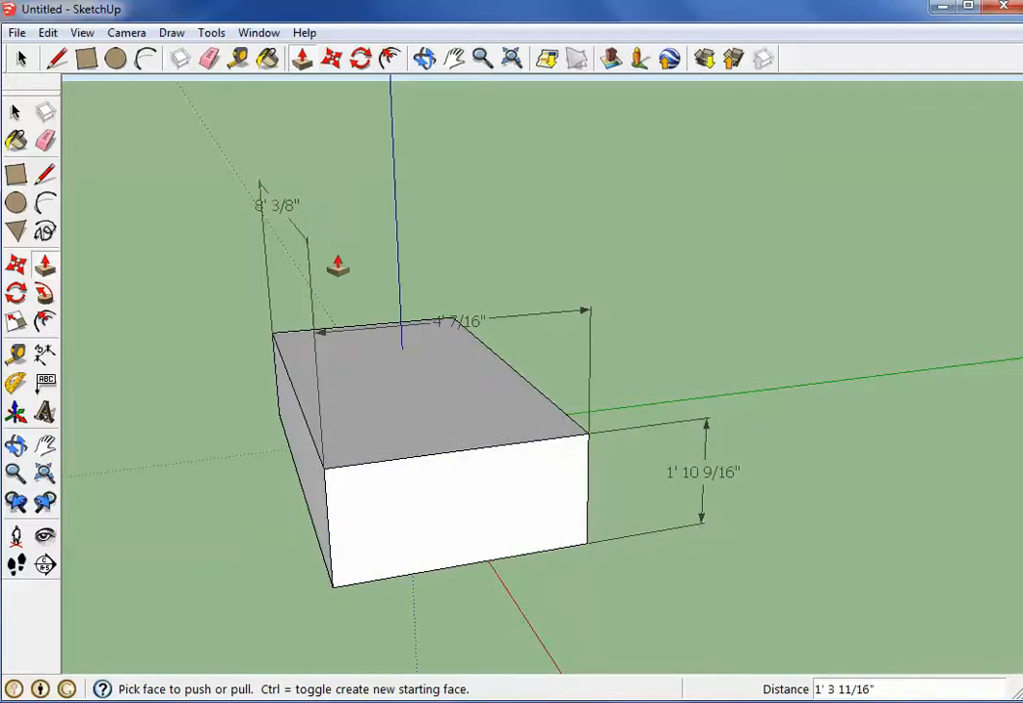
{"action": "left_click", "coordinate": [423, 398]}
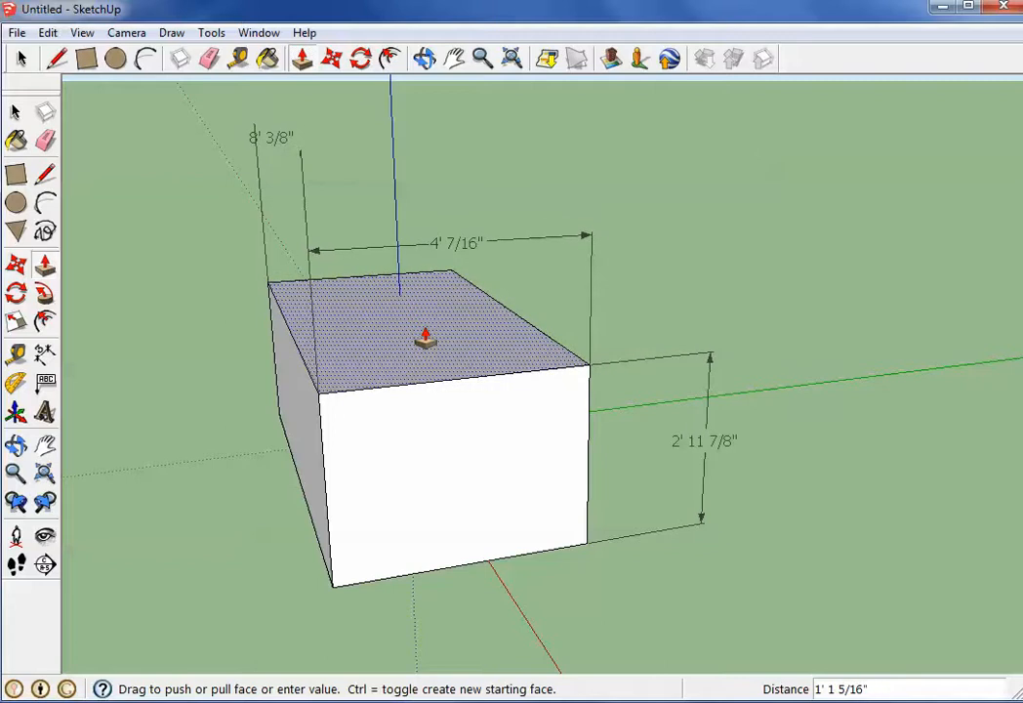
{"action": "left_click", "coordinate": [425, 340]}
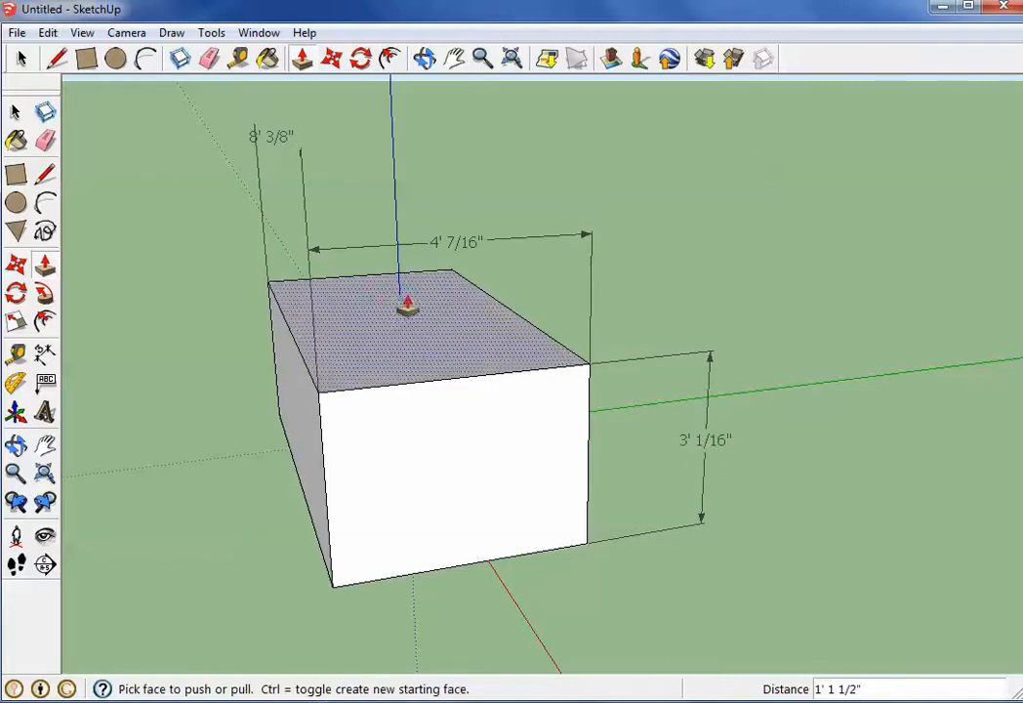
Push/pull the long side face outward to a box width of 5'
{"action": "middle_click_drag", "start_coordinate": [578, 324], "coordinate": [515, 383]}
{"action": "left_click", "coordinate": [516, 384]}
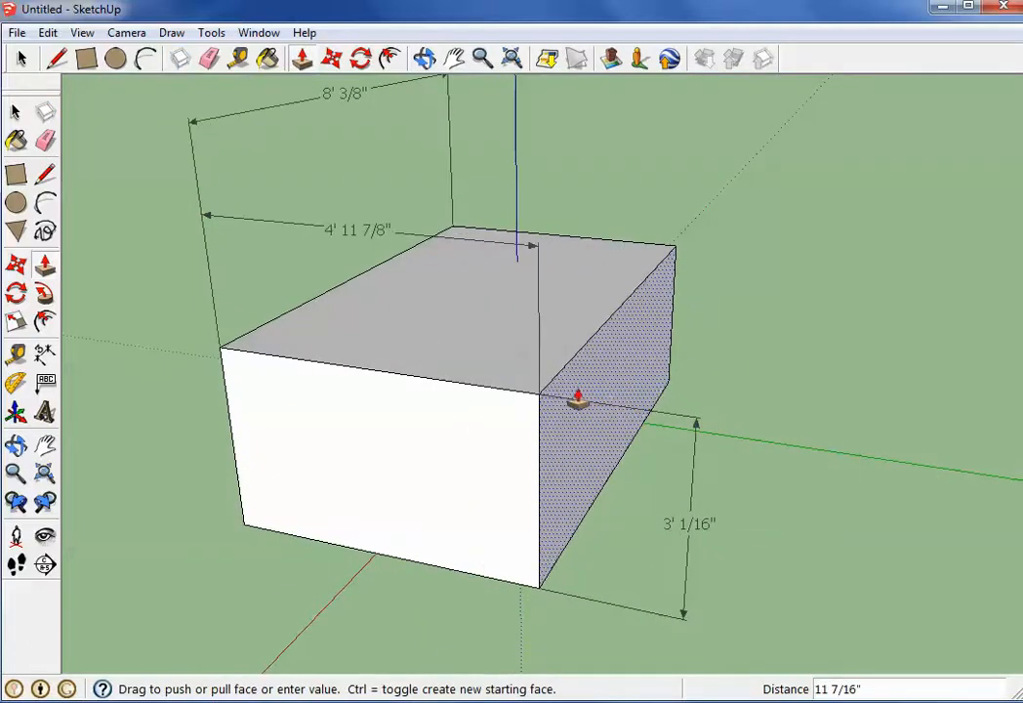
{"action": "left_click", "coordinate": [578, 398]}
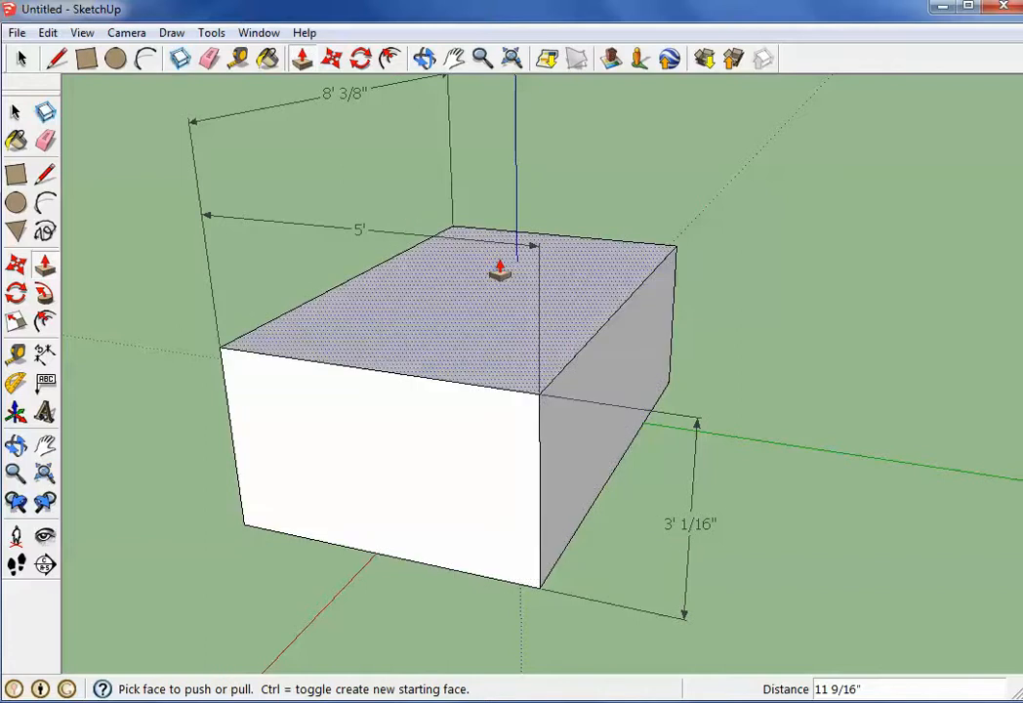
Delete the length dimension above the box's long upper edge
{"action": "middle_click_drag", "start_coordinate": [349, 102], "coordinate": [767, 257]}
{"action": "left_click", "coordinate": [24, 59]}
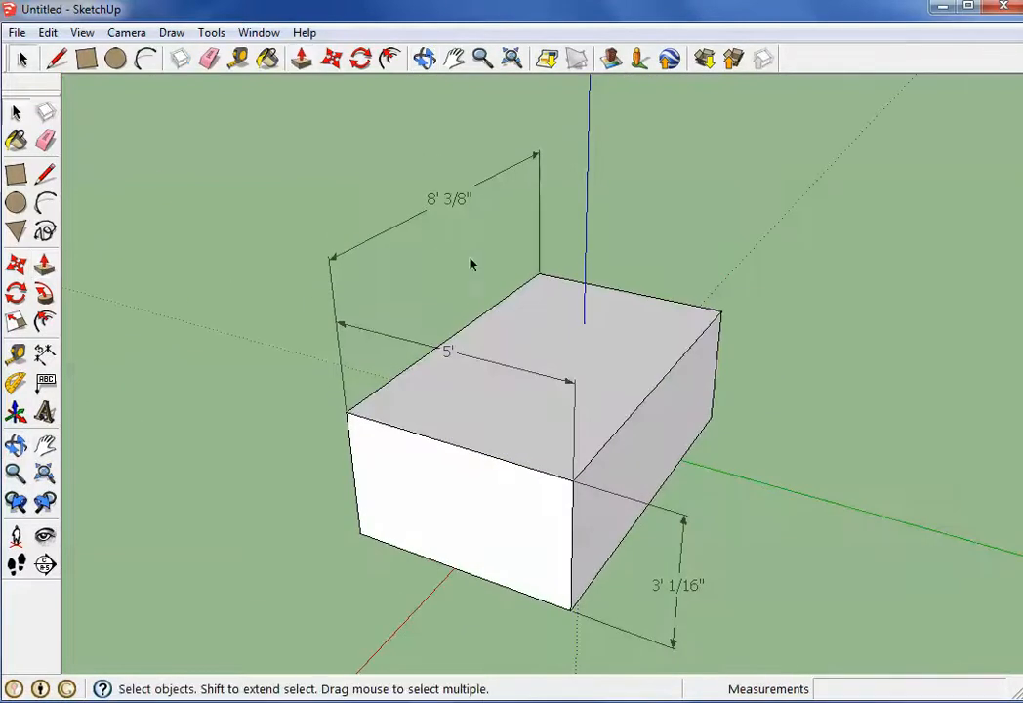
{"action": "left_click", "coordinate": [396, 236]}
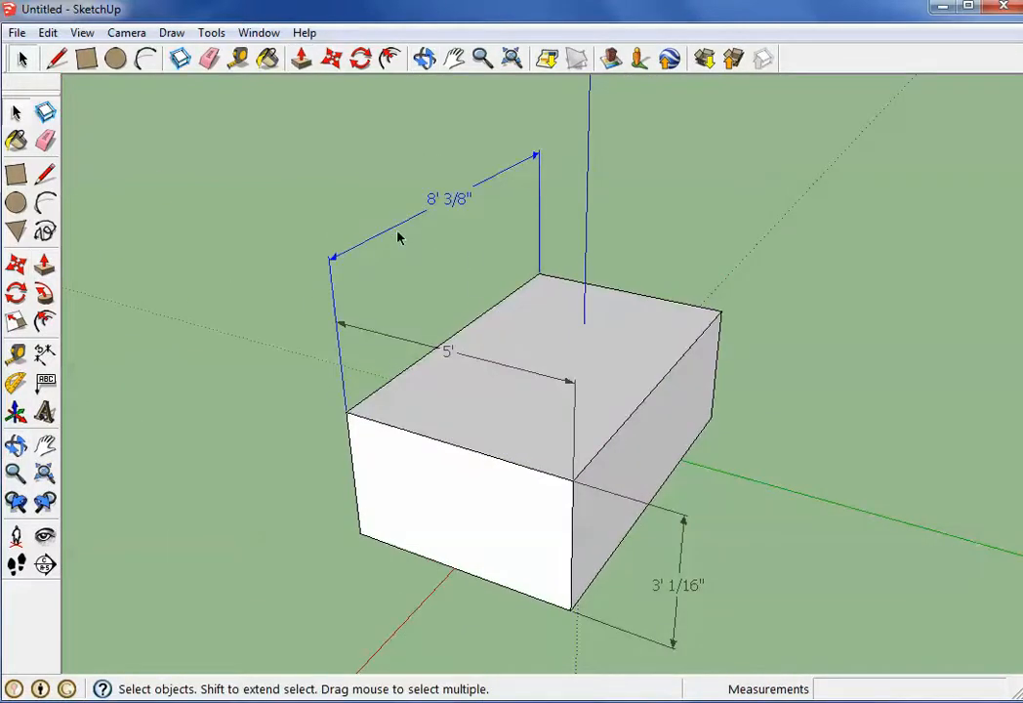
{"action": "key", "text": "Delete"}
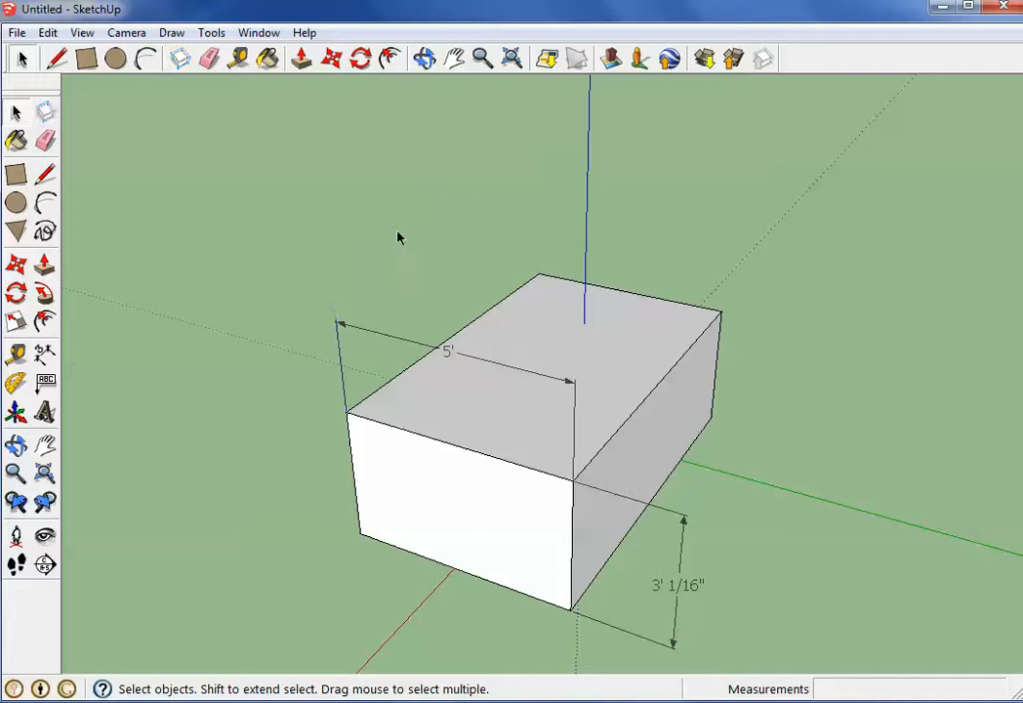
Move the 5' width dimension farther above the top edge of the box's white end face
{"action": "left_click", "coordinate": [353, 332]}
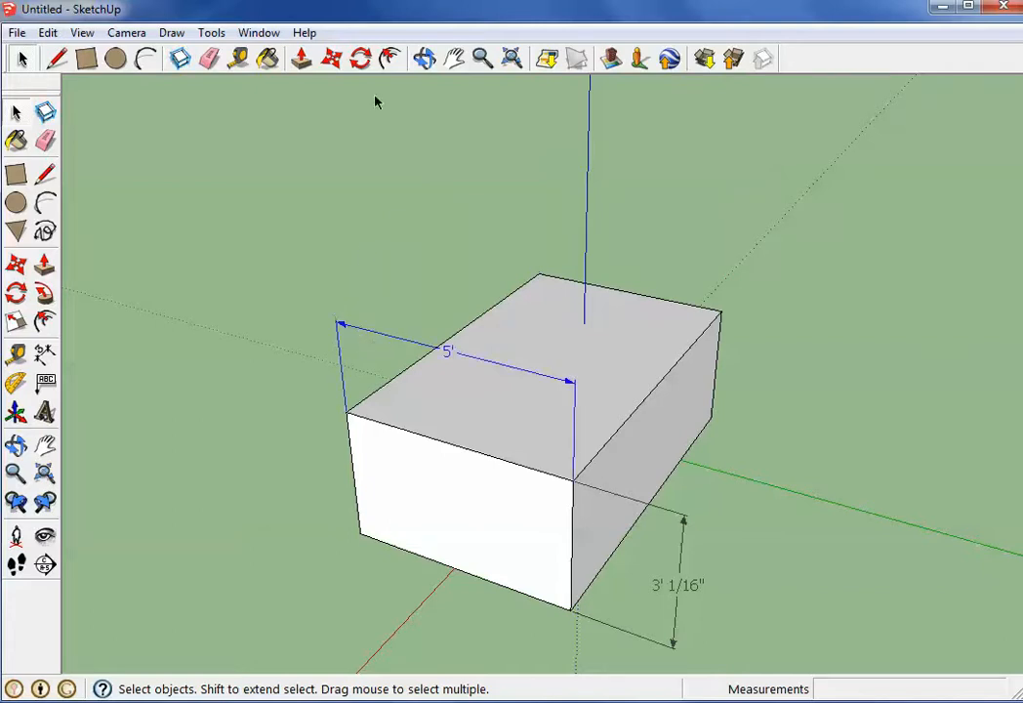
{"action": "left_click", "coordinate": [332, 60]}
{"action": "left_click", "coordinate": [450, 350]}
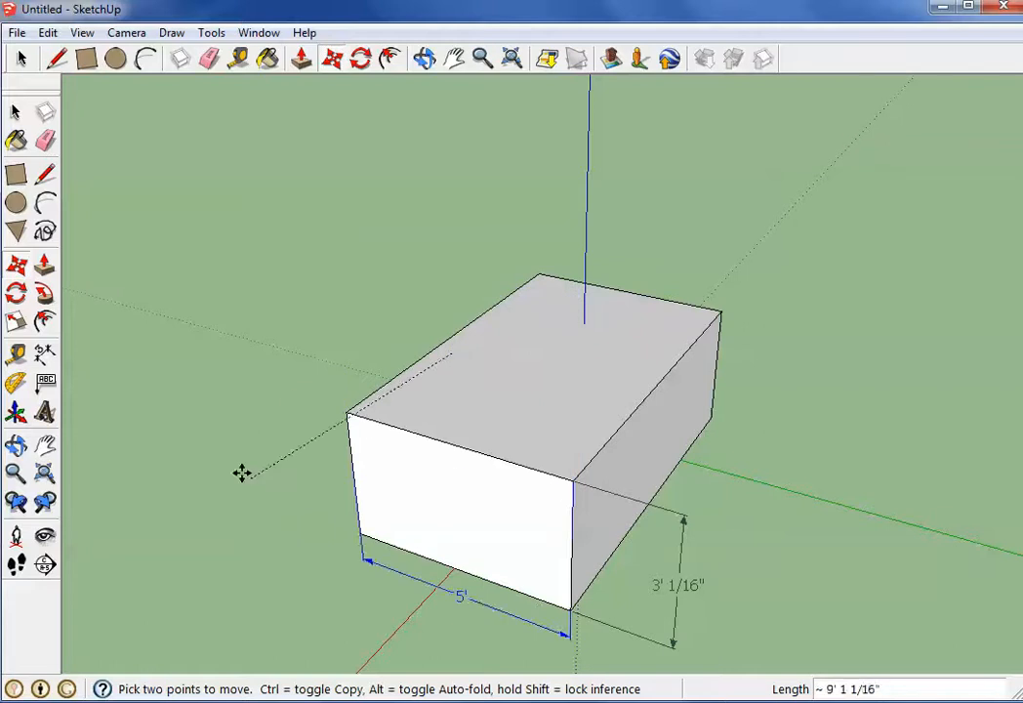
{"action": "left_click", "coordinate": [384, 285]}
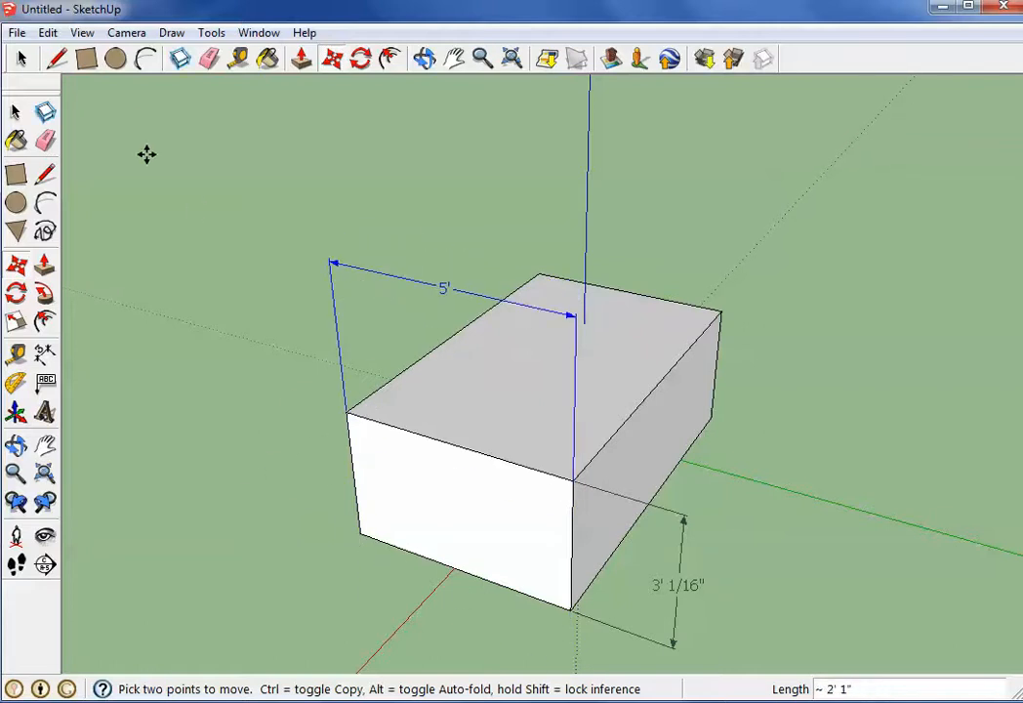
Delete the 5' width dimension and the height dimension from the box
{"action": "key", "text": "Delete"}
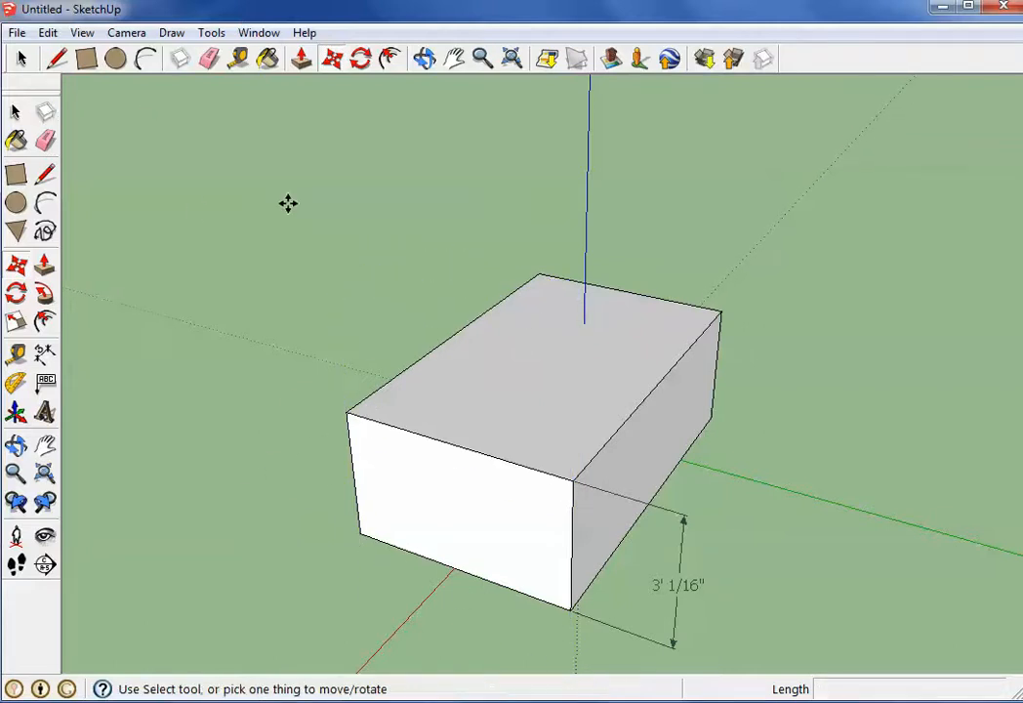
{"action": "key", "text": "space"}
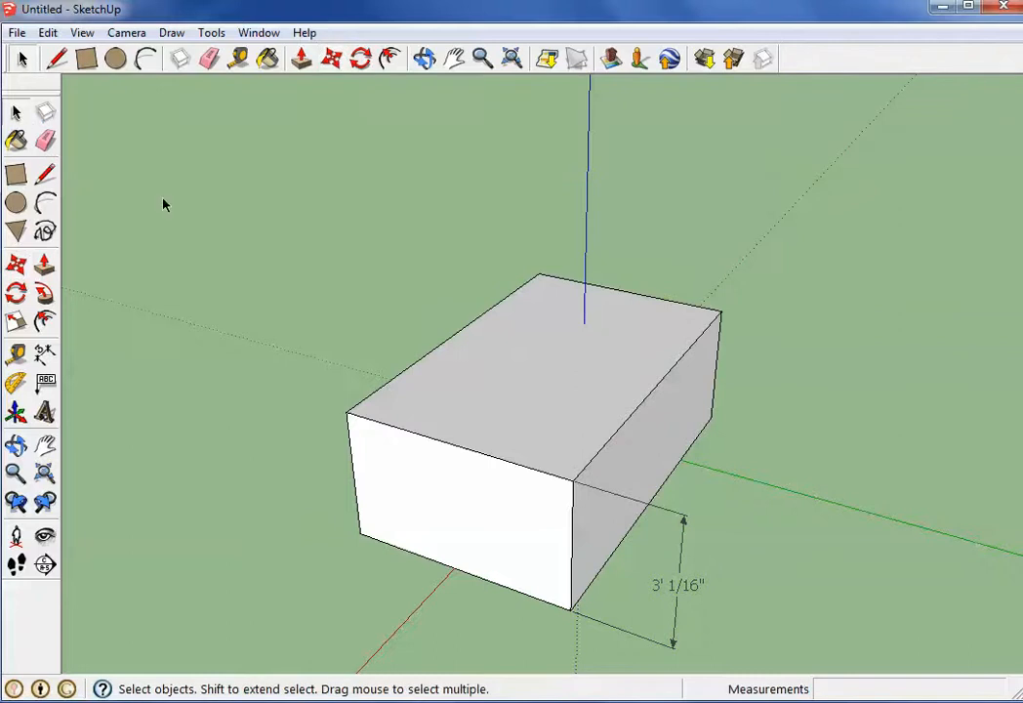
{"action": "left_click", "coordinate": [629, 502]}
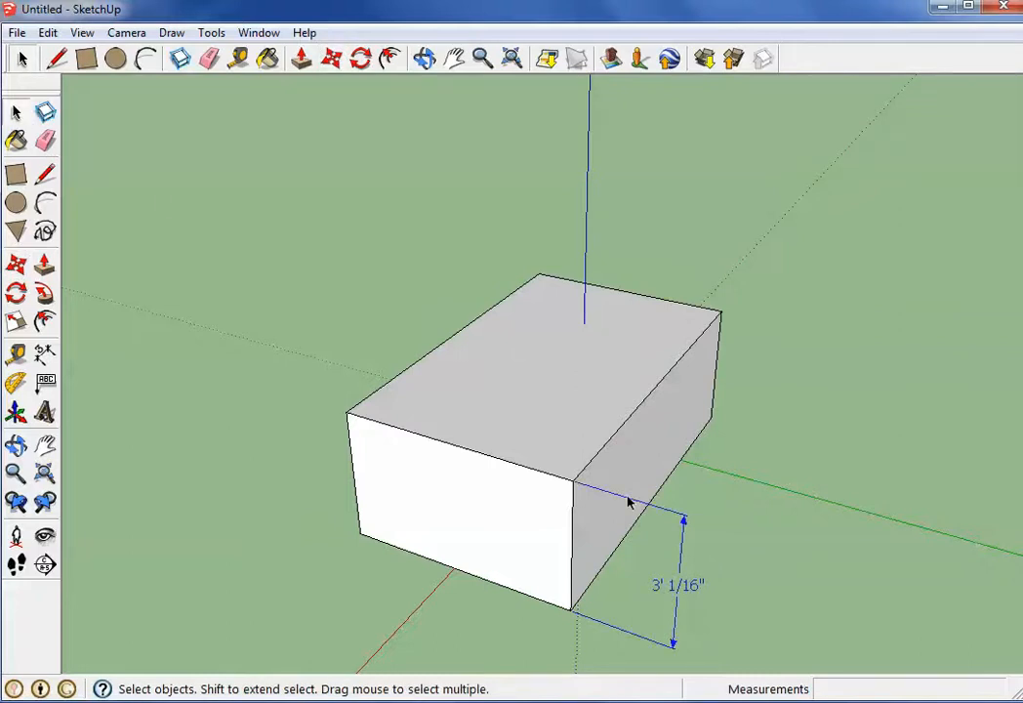
{"action": "key", "text": "Delete"}
Start the Paint Bucket with the box's long side in view and look over the Materials browser's editing and selection options
{"action": "key", "text": "o"}
{"action": "left_click_drag", "start_coordinate": [482, 406], "coordinate": [344, 400]}
{"action": "key", "text": "space"}
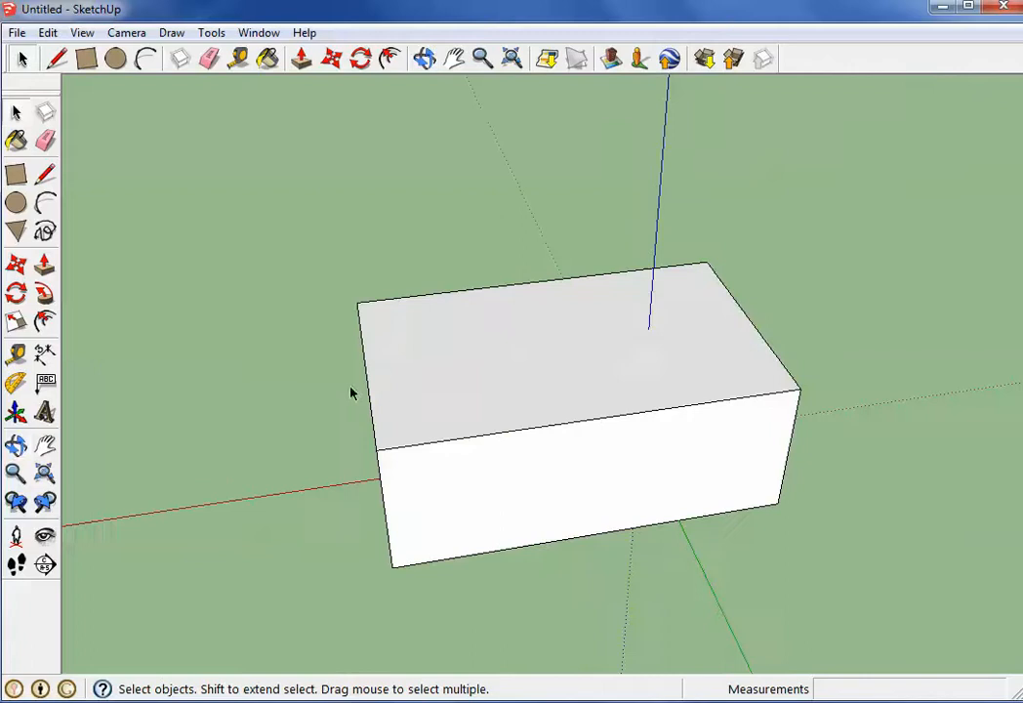
{"action": "left_click", "coordinate": [28, 143]}
{"action": "left_click_drag", "start_coordinate": [110, 45], "coordinate": [162, 82]}
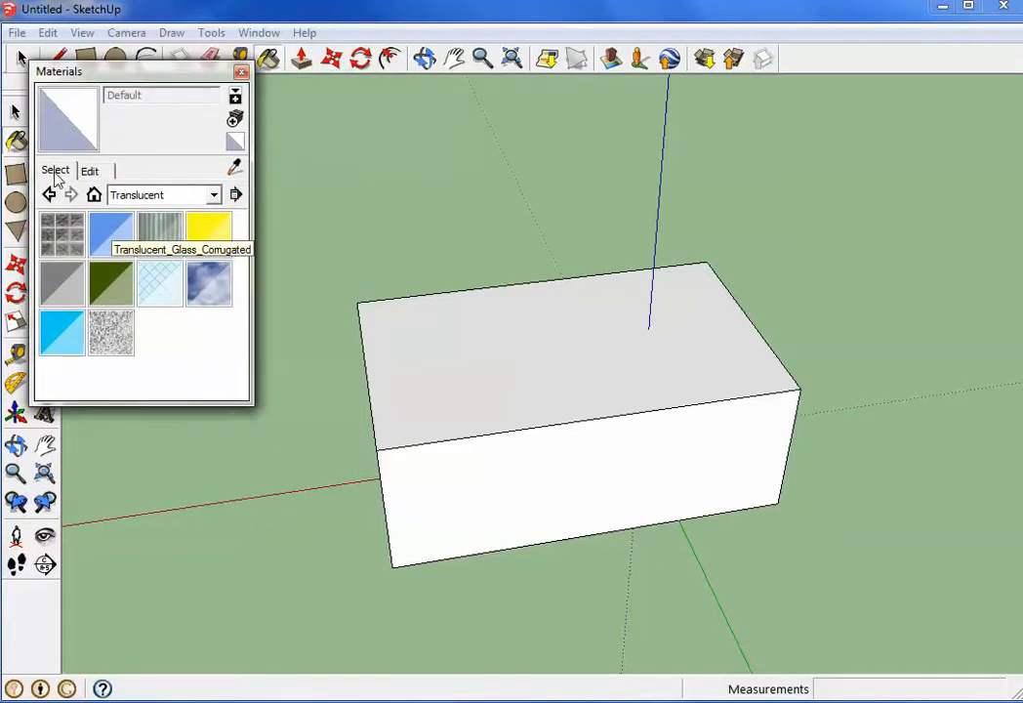
{"action": "left_click", "coordinate": [89, 171]}
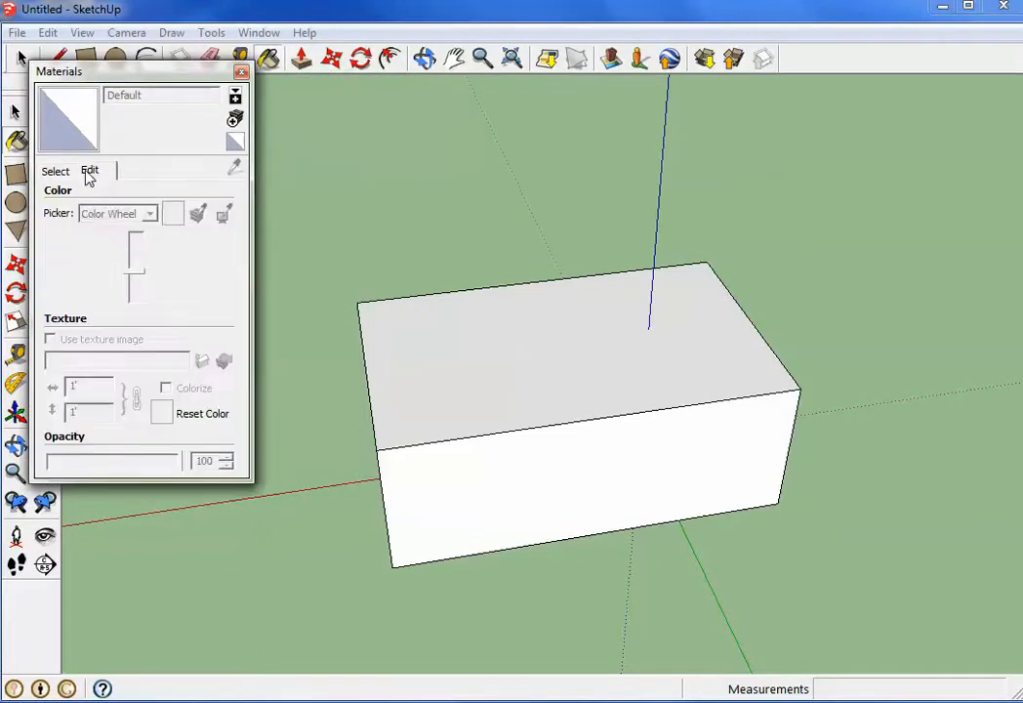
{"action": "left_click", "coordinate": [57, 172]}
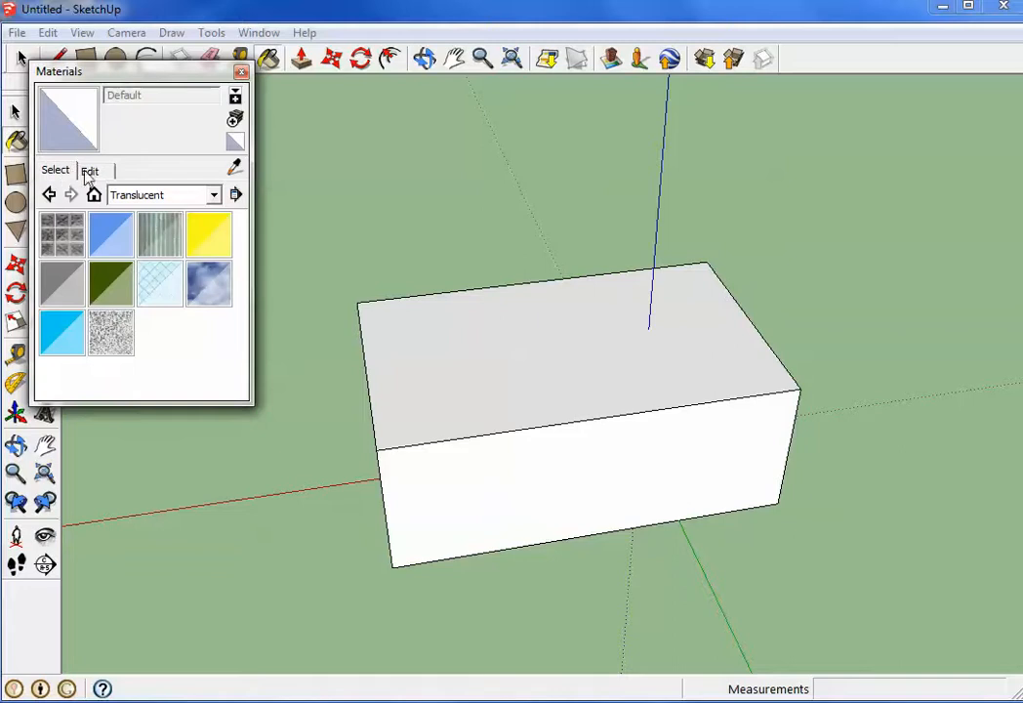
Paint the box's long side face with the dark GAF shingles material from the Roofing collection
{"action": "left_click", "coordinate": [212, 195]}
{"action": "left_click_drag", "start_coordinate": [246, 332], "coordinate": [228, 392]}
{"action": "left_click", "coordinate": [156, 338]}
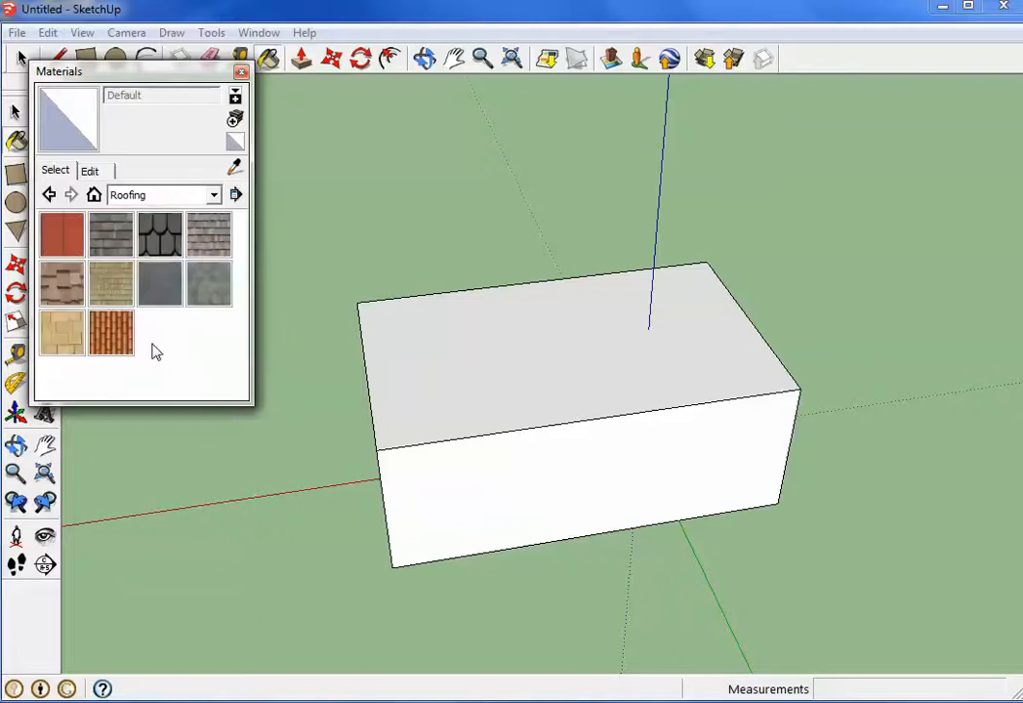
{"action": "left_click", "coordinate": [162, 237]}
{"action": "left_click", "coordinate": [395, 461]}
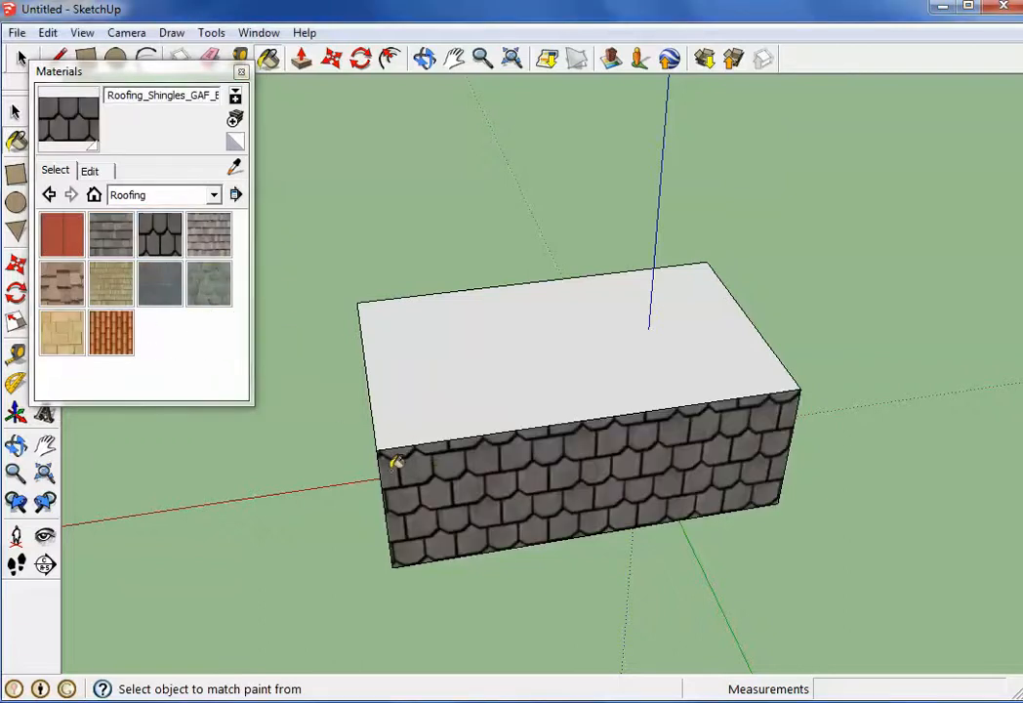
Paint the box's long side face with Fencing_Diamond_Mesh from the Fencing collection
{"action": "middle_click_drag", "start_coordinate": [379, 457], "coordinate": [319, 420]}
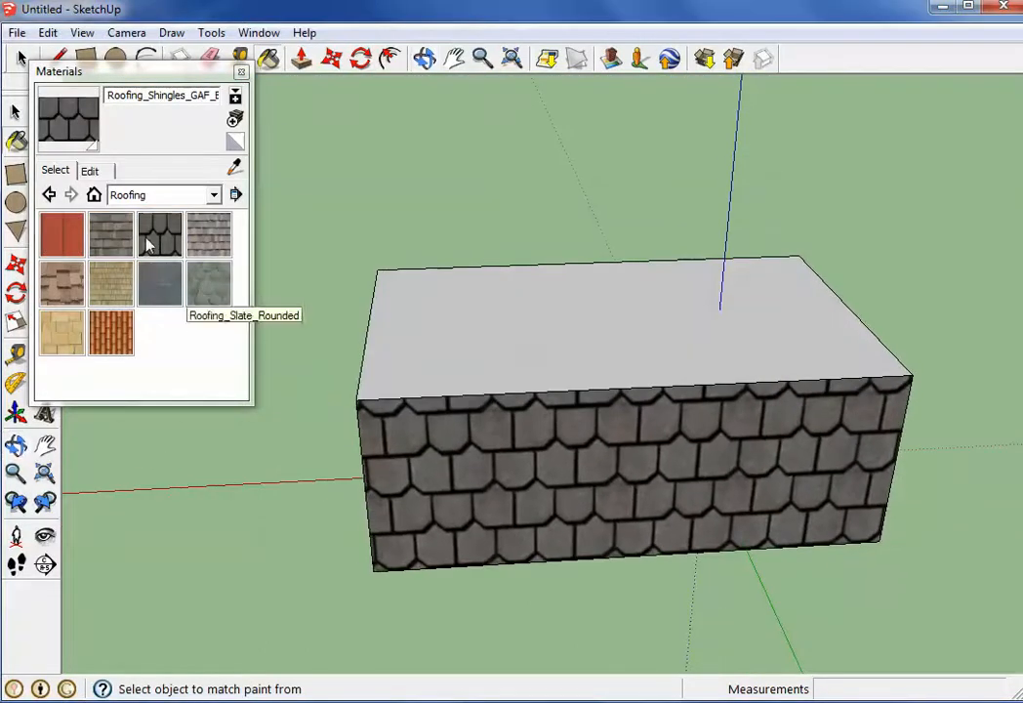
{"action": "left_click", "coordinate": [159, 200]}
{"action": "left_click", "coordinate": [136, 273]}
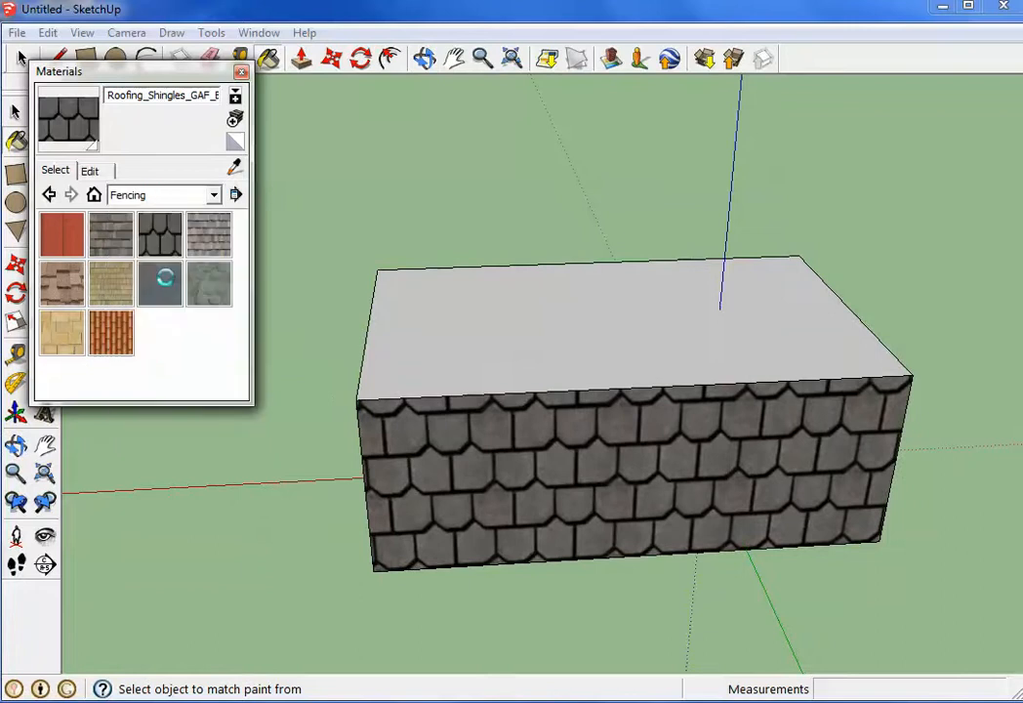
{"action": "left_click", "coordinate": [159, 234]}
{"action": "left_click", "coordinate": [434, 446]}
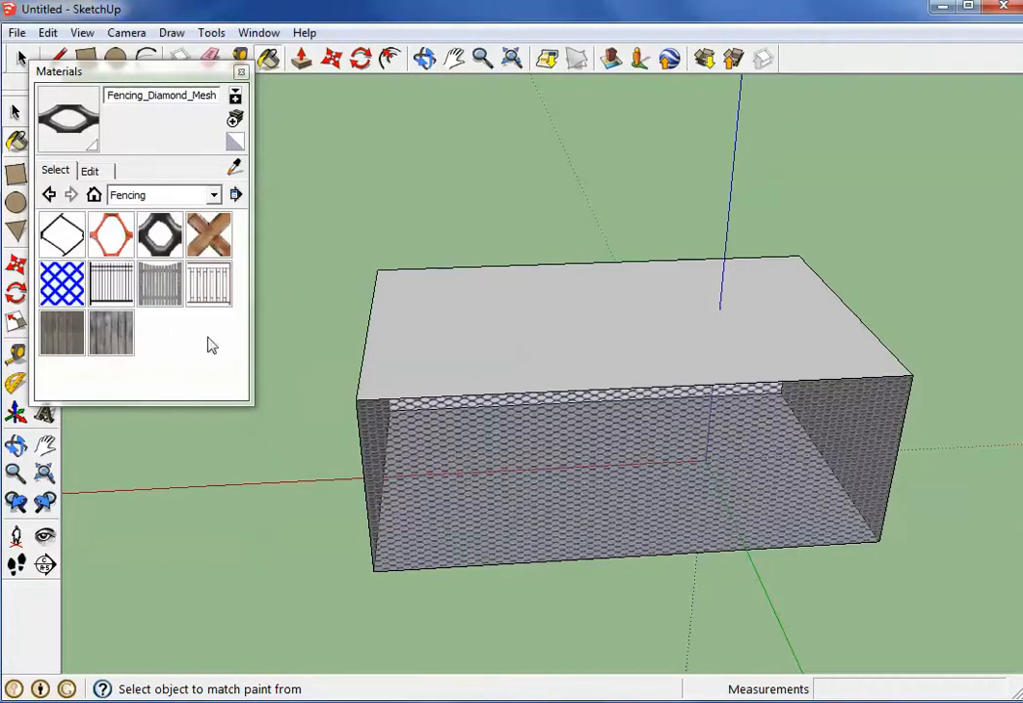
{"action": "scroll", "coordinate": [443, 473], "scroll_direction": "up", "scroll_amount": 3}
{"action": "scroll", "coordinate": [429, 464], "scroll_direction": "down", "scroll_amount": 2}
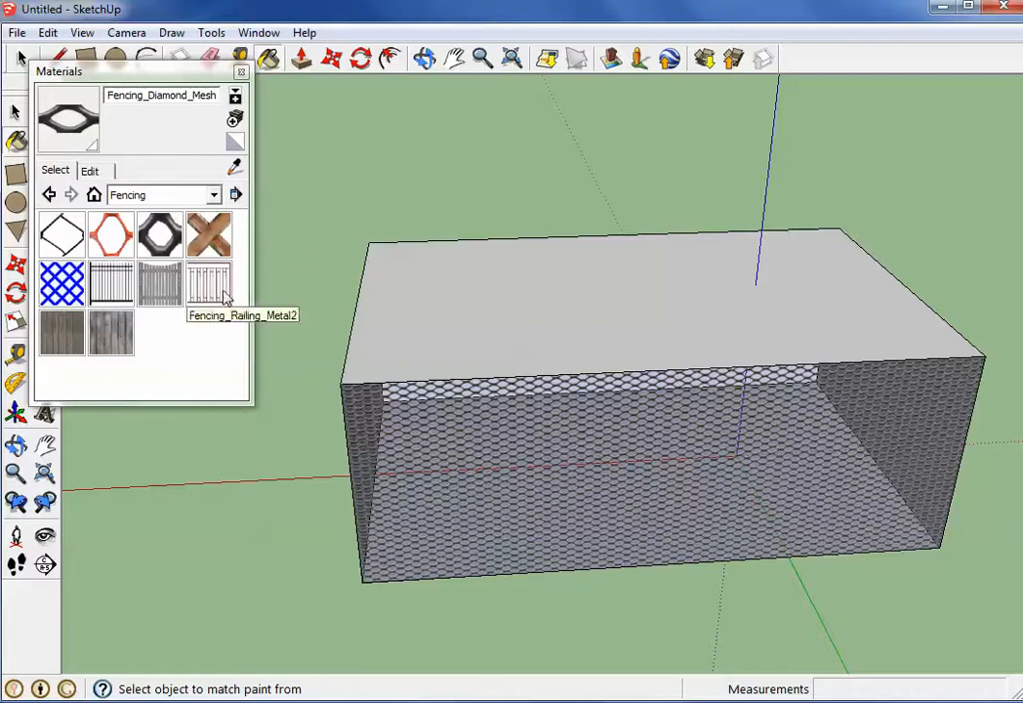
{"action": "scroll", "coordinate": [317, 305], "scroll_direction": "up", "scroll_amount": 3}
{"action": "scroll", "coordinate": [484, 363], "scroll_direction": "down", "scroll_amount": 3}
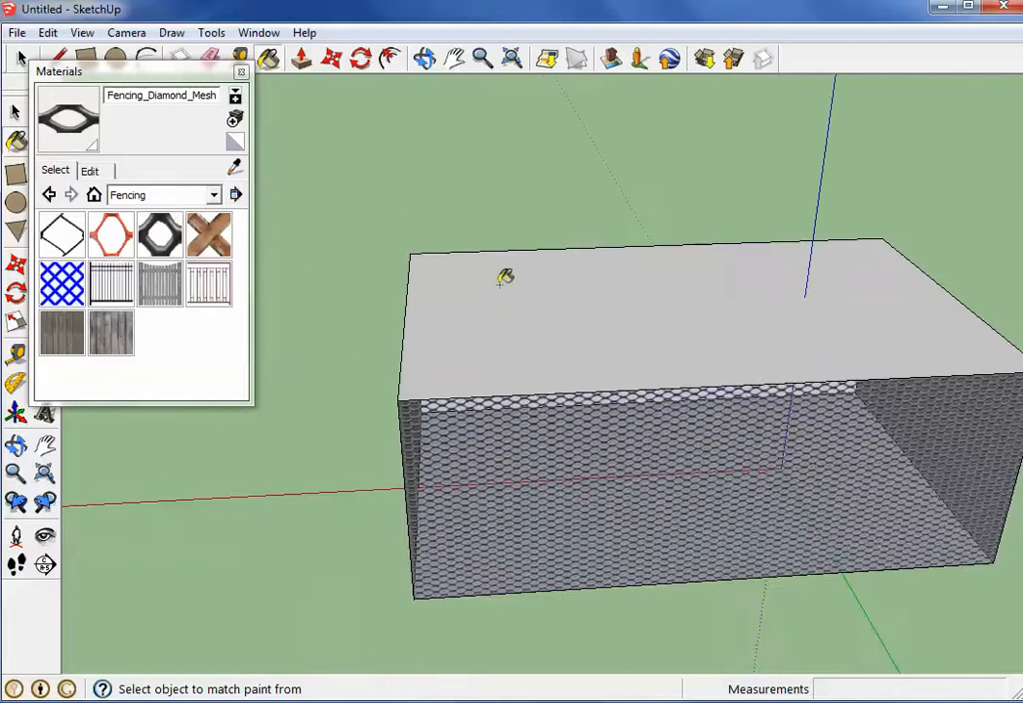
{"action": "scroll", "coordinate": [434, 377], "scroll_direction": "down", "scroll_amount": 2}
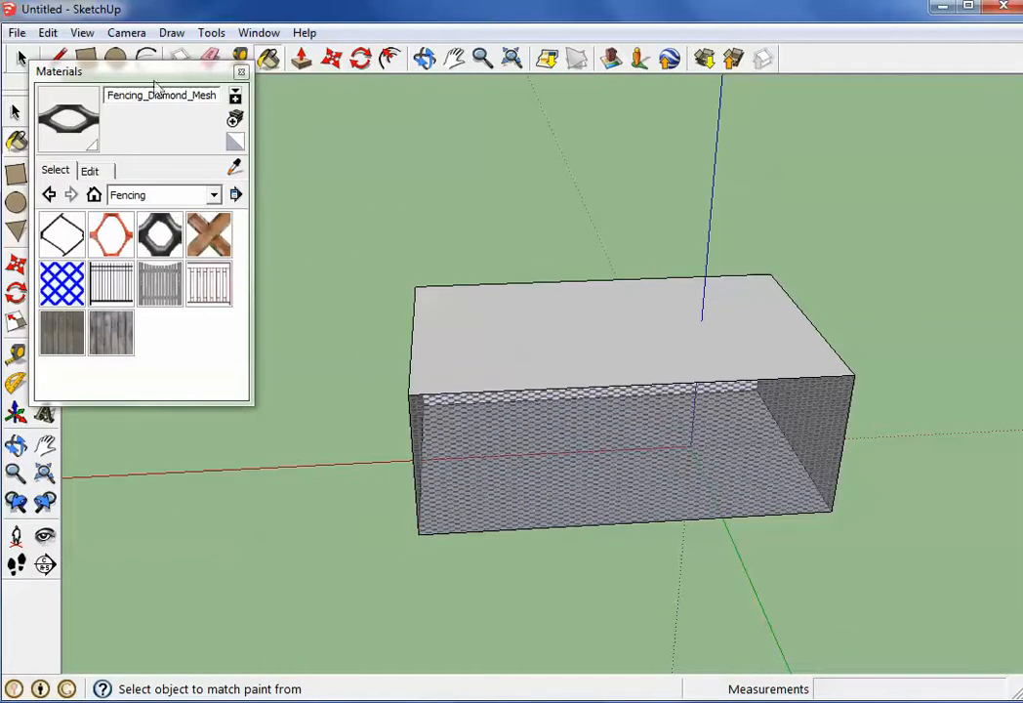
Draw a square about 9 1/8" per side on the red axis beside the box and pull it up about 10 1/4"
{"action": "left_click_drag", "start_coordinate": [203, 74], "coordinate": [182, 243]}
{"action": "left_click", "coordinate": [86, 58]}
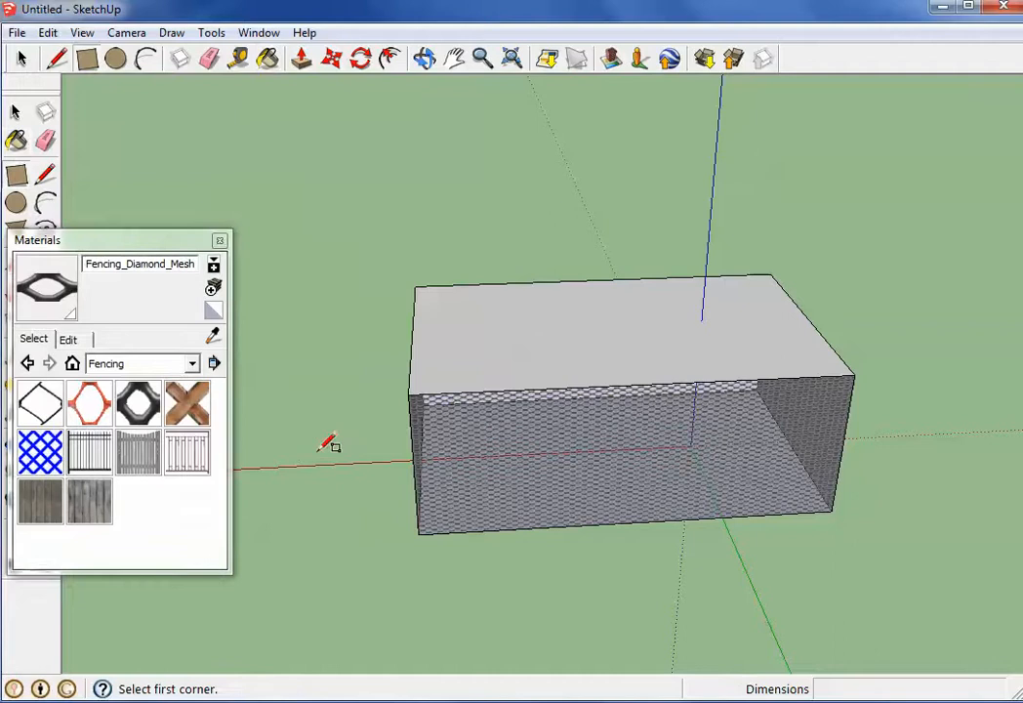
{"action": "left_click", "coordinate": [297, 459]}
{"action": "left_click", "coordinate": [334, 463]}
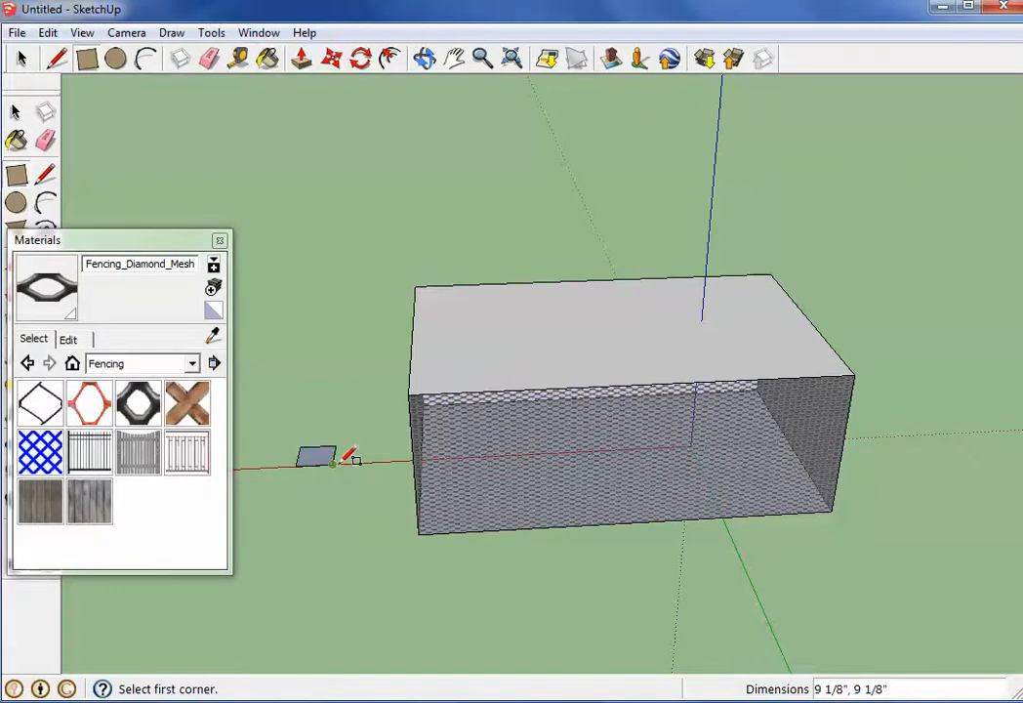
{"action": "left_click", "coordinate": [300, 58]}
{"action": "left_click", "coordinate": [317, 459]}
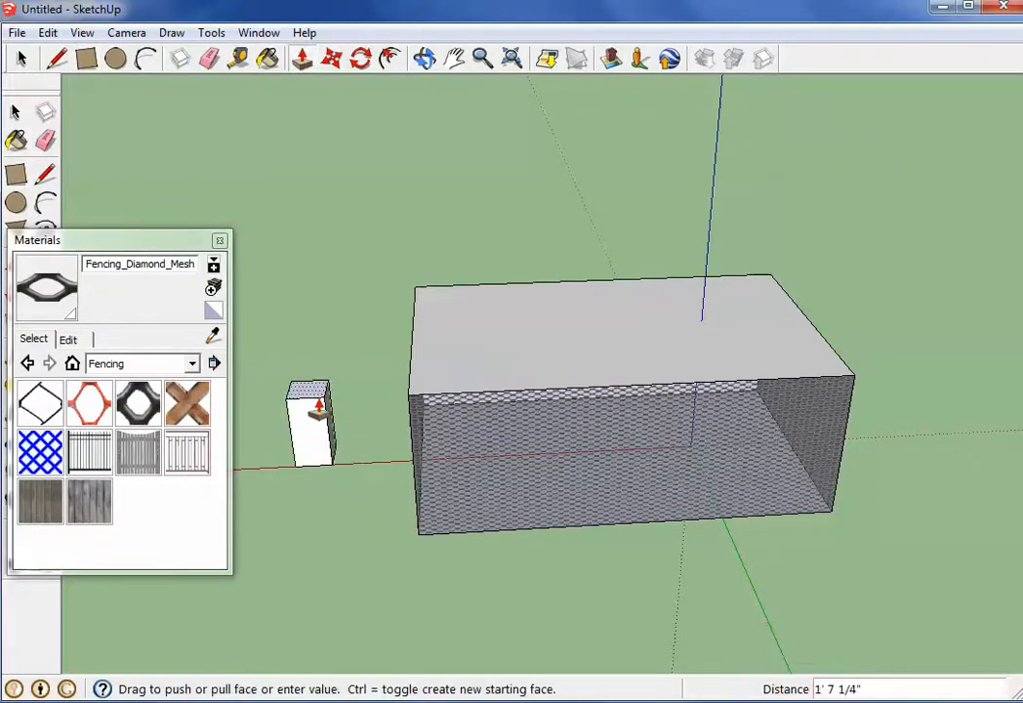
{"action": "left_click", "coordinate": [320, 422]}
Paint the small block's front face with the Fencing_Chain_Link material
{"action": "scroll", "coordinate": [303, 439], "scroll_direction": "up", "scroll_amount": 2}
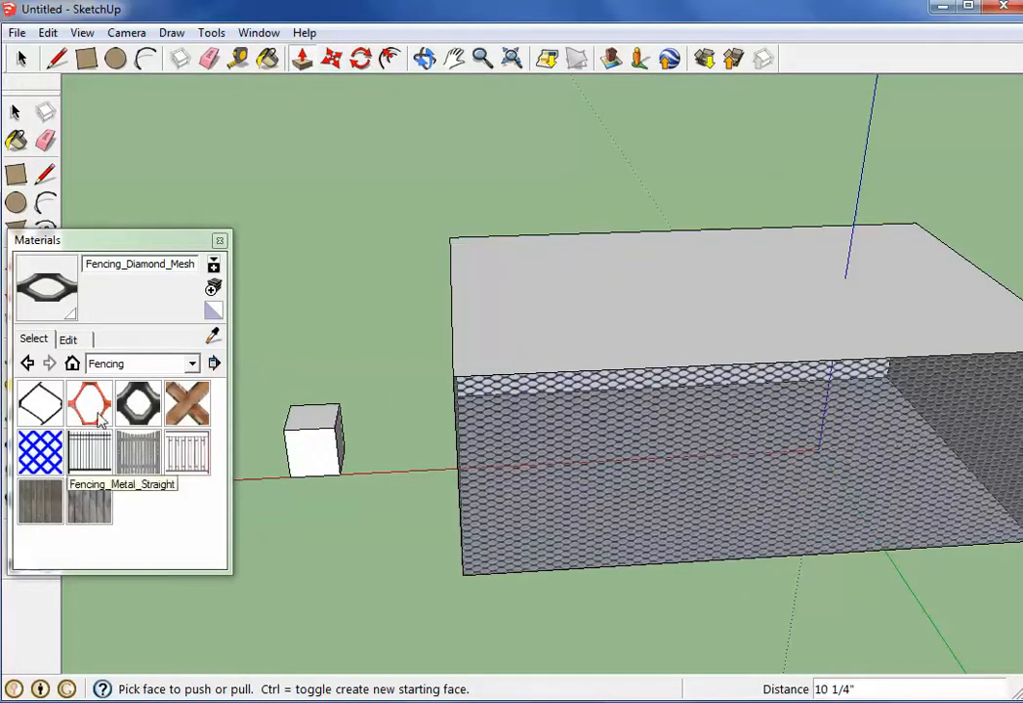
{"action": "left_click", "coordinate": [40, 403]}
{"action": "scroll", "coordinate": [370, 464], "scroll_direction": "up", "scroll_amount": 4}
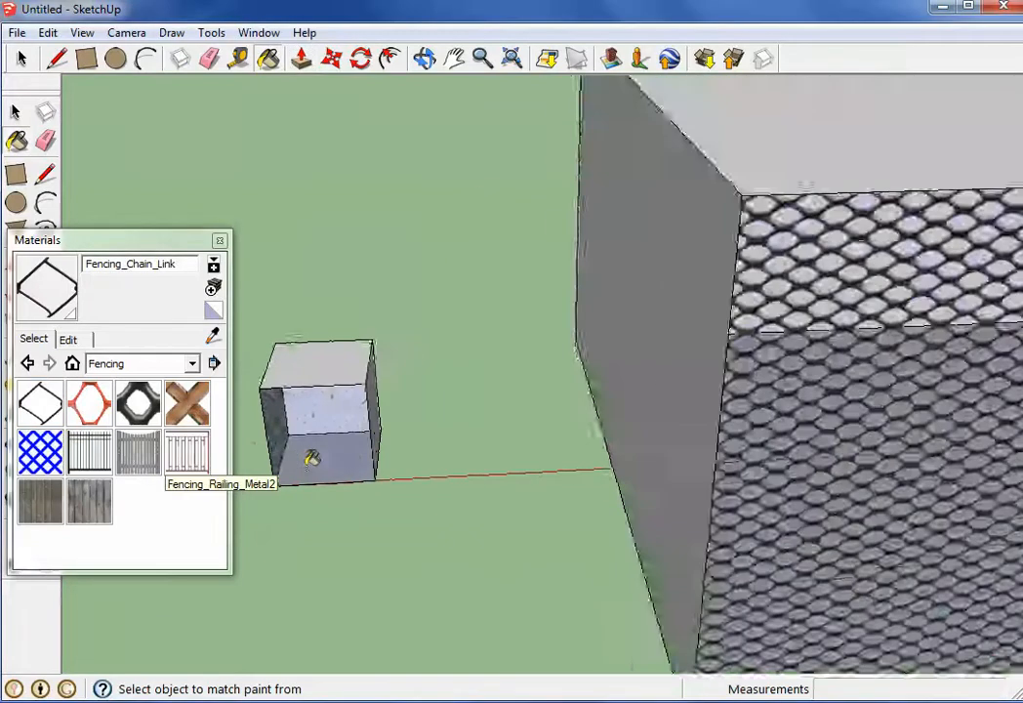
{"action": "left_click", "coordinate": [336, 450]}
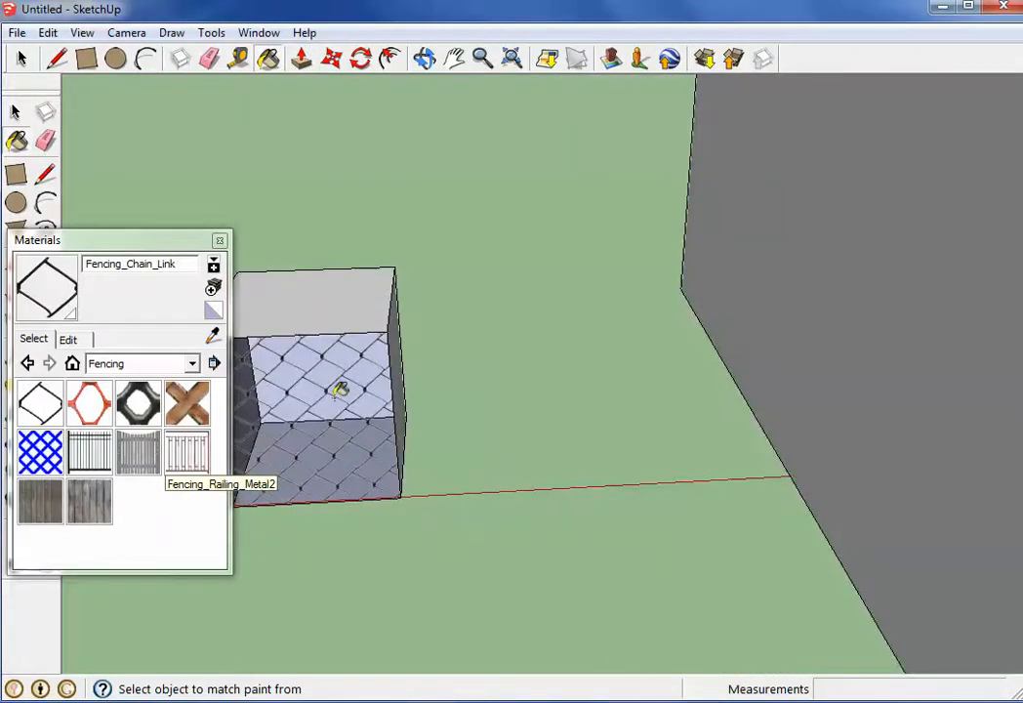
Browse the Metal collection, and repaint the small block's front face with Stone_Masonry_Multi from the Stone collection
{"action": "scroll", "coordinate": [336, 390], "scroll_direction": "down", "scroll_amount": 4}
{"action": "scroll", "coordinate": [325, 388], "scroll_direction": "up", "scroll_amount": 3}
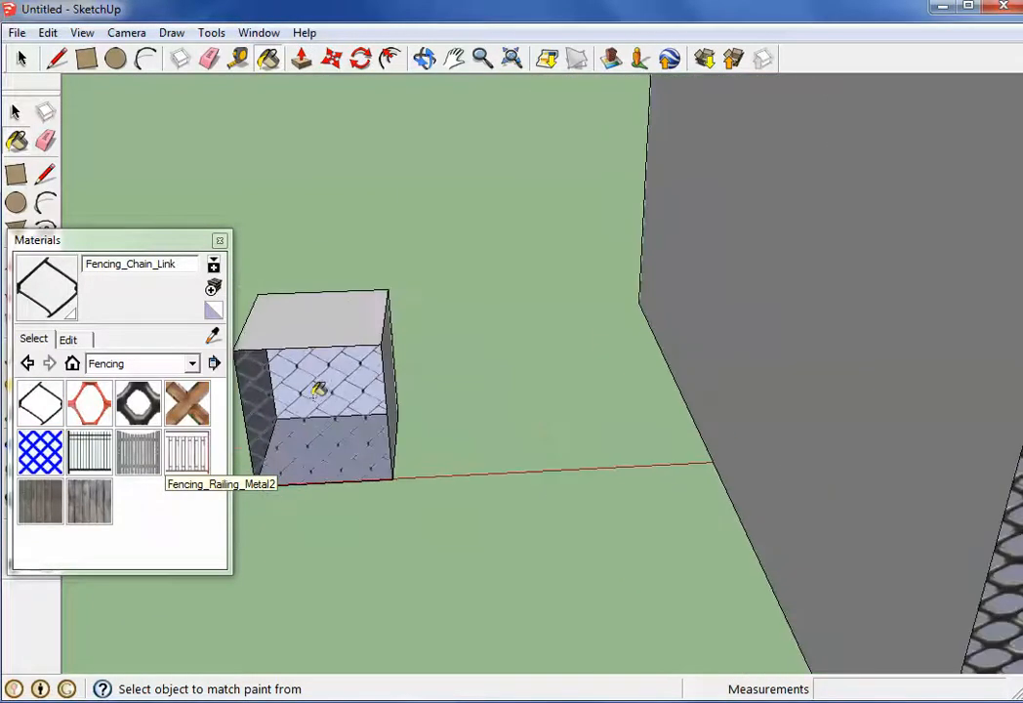
{"action": "left_click", "coordinate": [156, 363]}
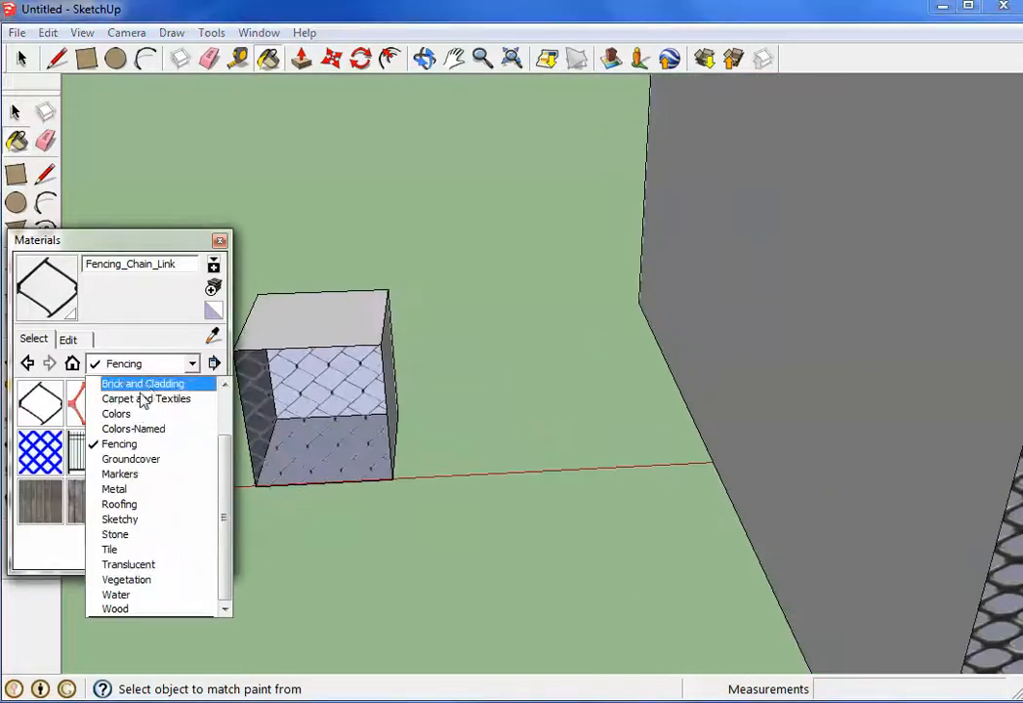
{"action": "left_click", "coordinate": [135, 490]}
{"action": "left_click", "coordinate": [164, 363]}
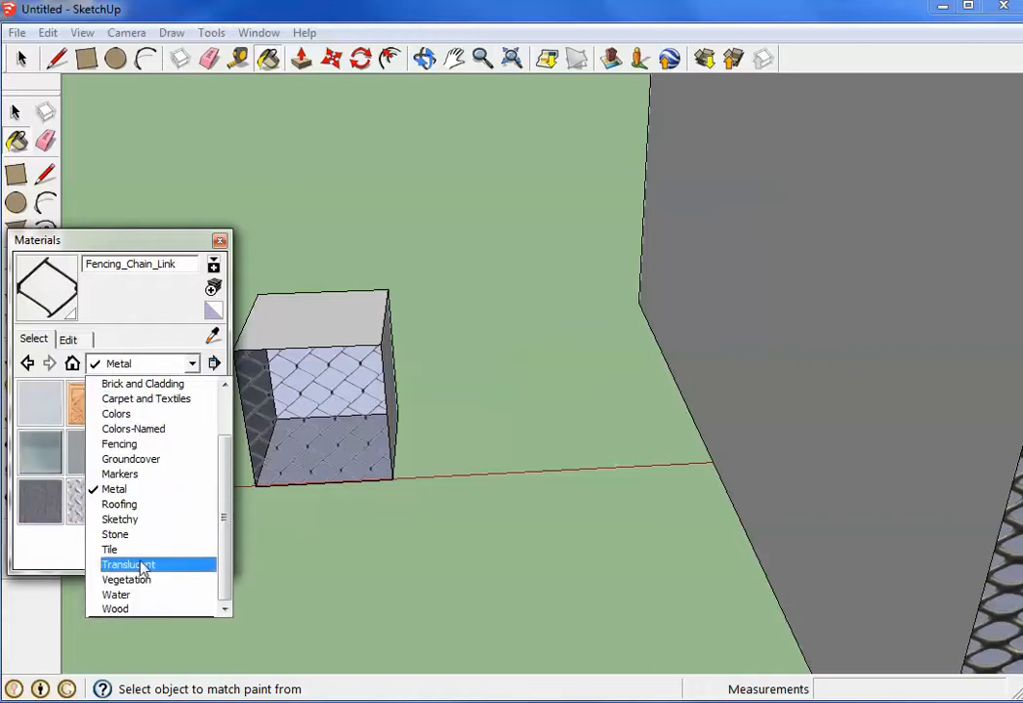
{"action": "left_click", "coordinate": [115, 534]}
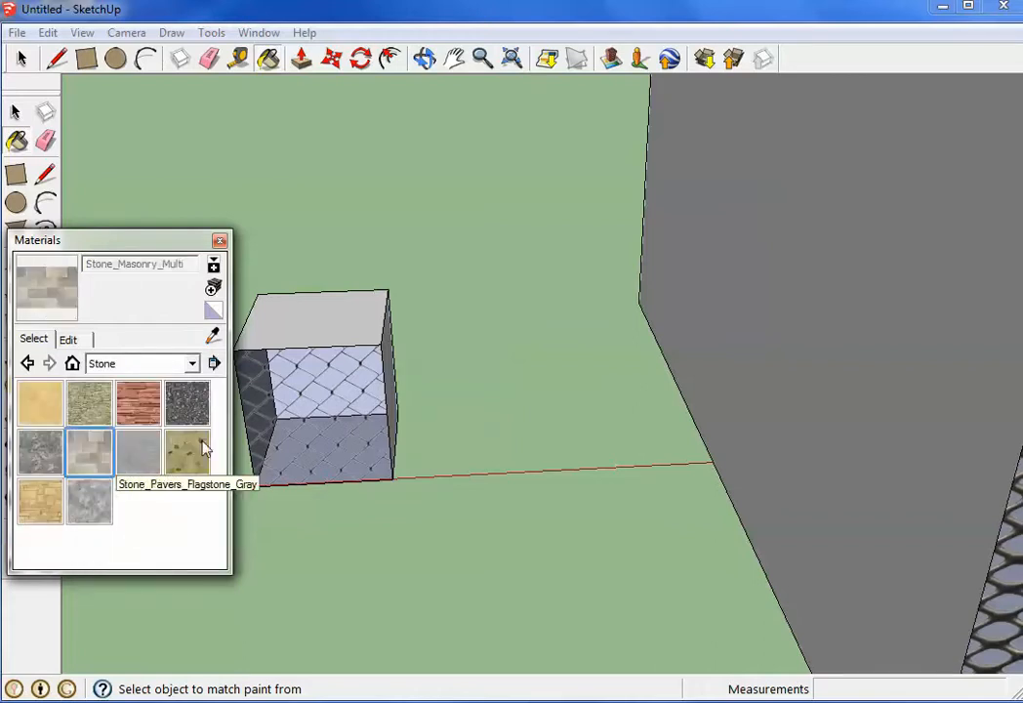
{"action": "left_click", "coordinate": [357, 395]}
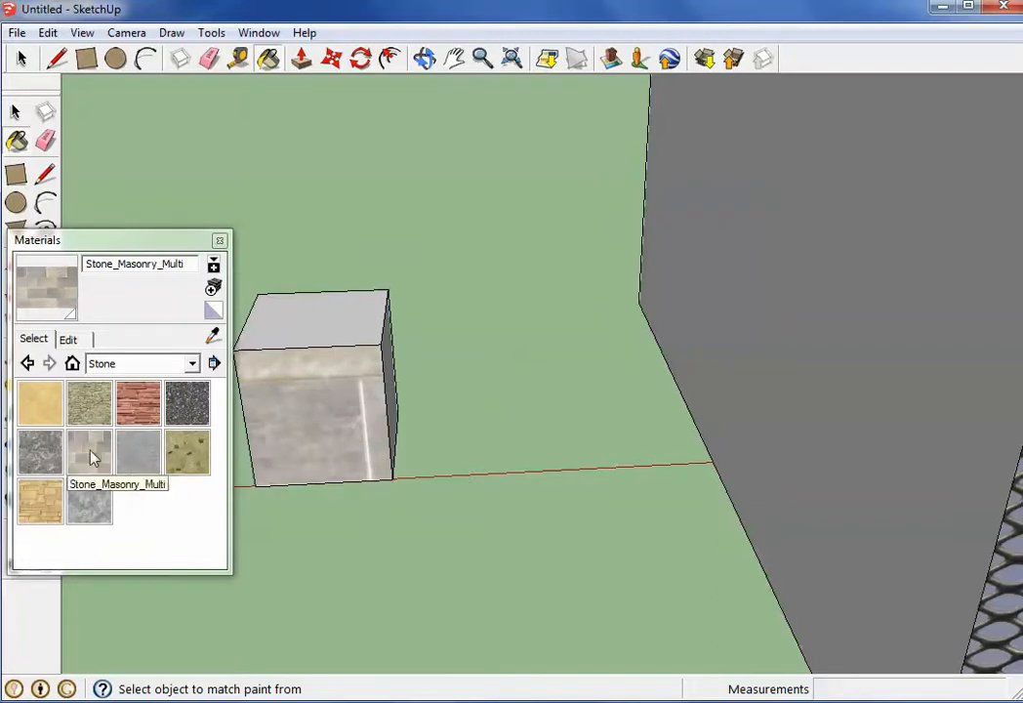
Push/pull the small block's white end face out about 1' 8 7/8" and its underside down about 2' 9 7/8"
{"action": "scroll", "coordinate": [336, 380], "scroll_direction": "down", "scroll_amount": 5}
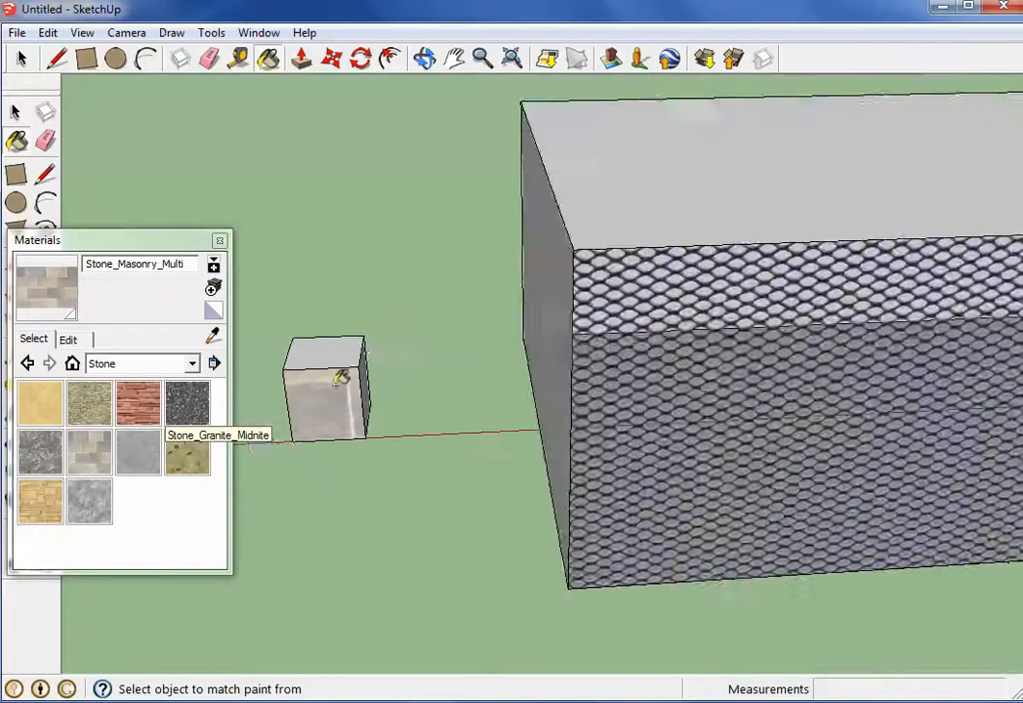
{"action": "middle_click_drag", "start_coordinate": [342, 377], "coordinate": [436, 263]}
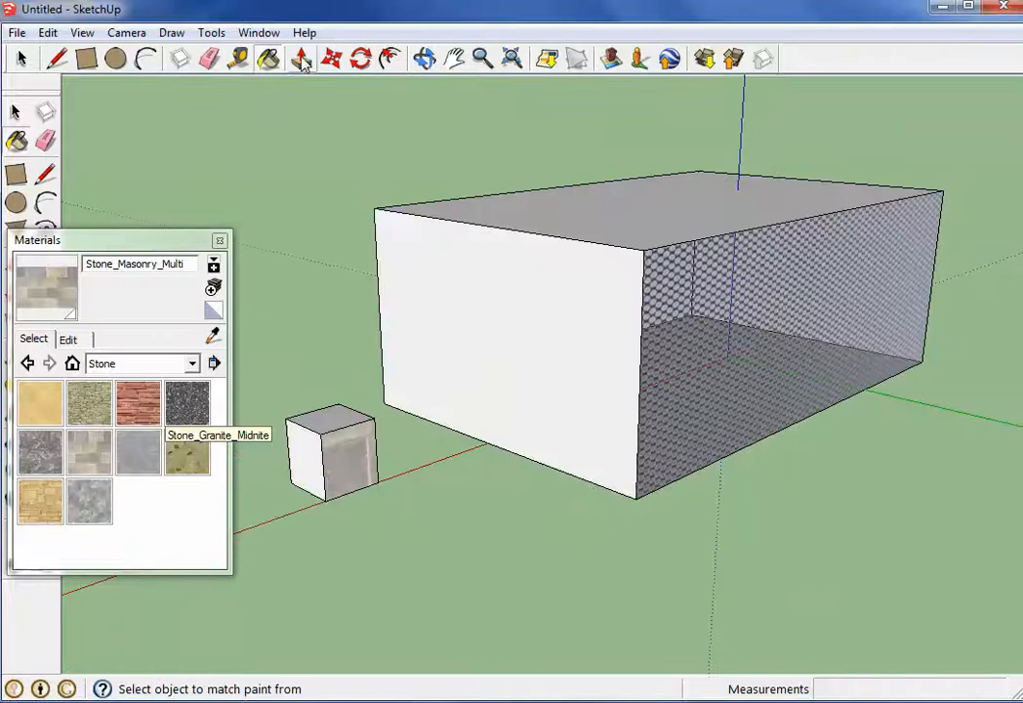
{"action": "key", "text": "p"}
{"action": "left_click_drag", "start_coordinate": [290, 445], "coordinate": [164, 529]}
{"action": "middle_click_drag", "start_coordinate": [164, 530], "coordinate": [382, 276]}
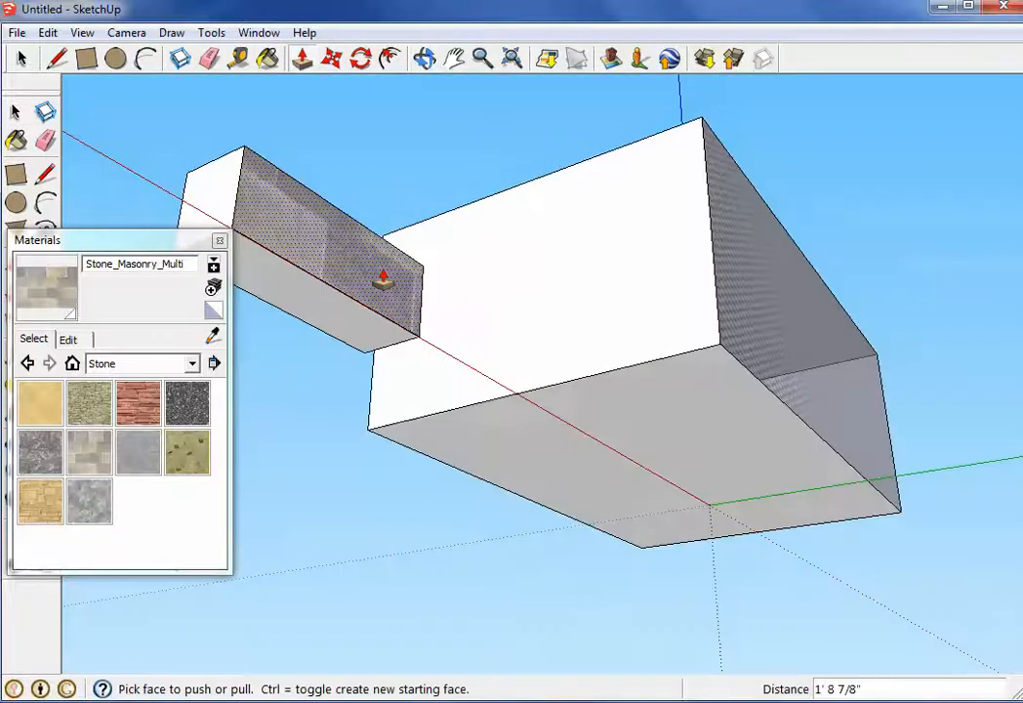
{"action": "left_click_drag", "start_coordinate": [382, 276], "coordinate": [361, 600]}
{"action": "middle_click_drag", "start_coordinate": [361, 600], "coordinate": [307, 422]}
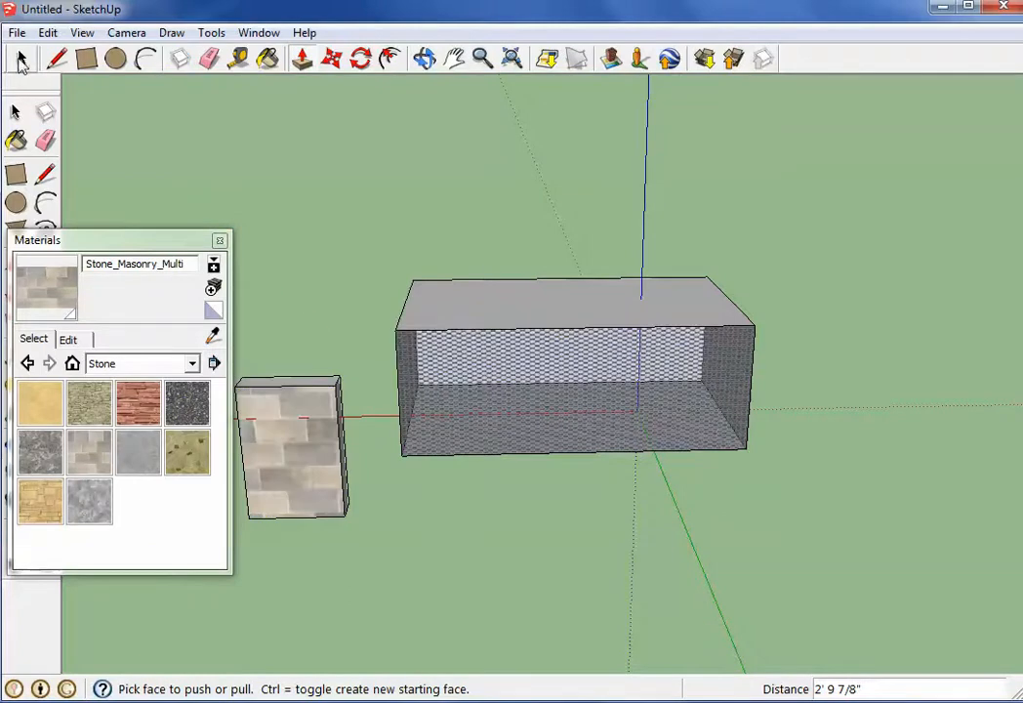
Delete the small stone-faced block beside the larger box
{"action": "left_click", "coordinate": [21, 61]}
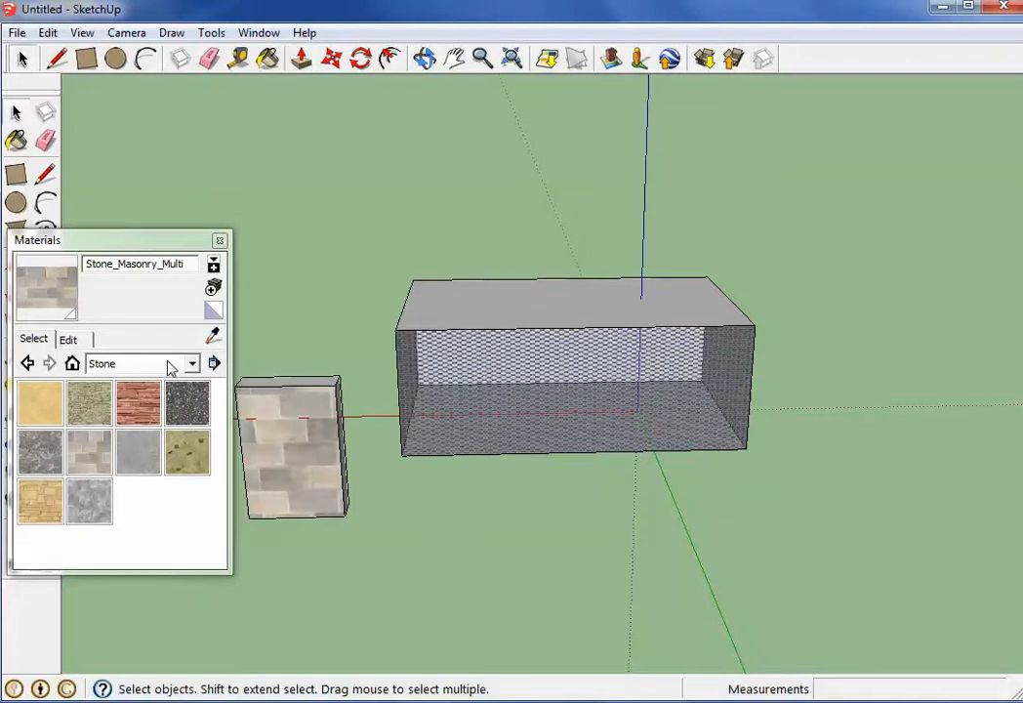
{"action": "left_click", "coordinate": [315, 447]}
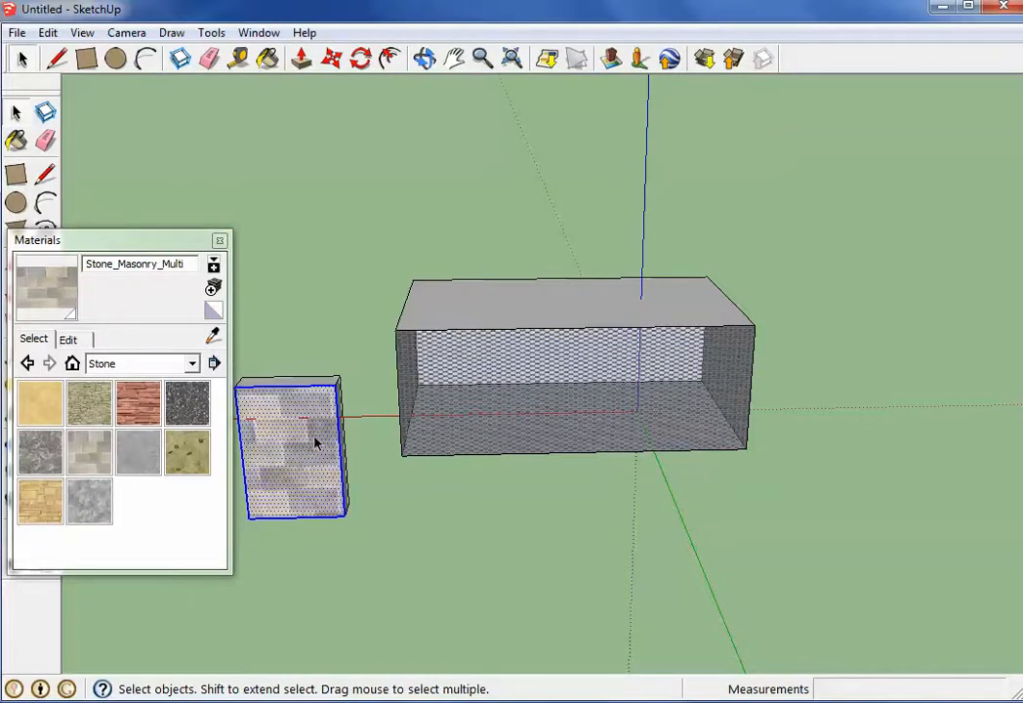
{"action": "key", "text": "Delete"}
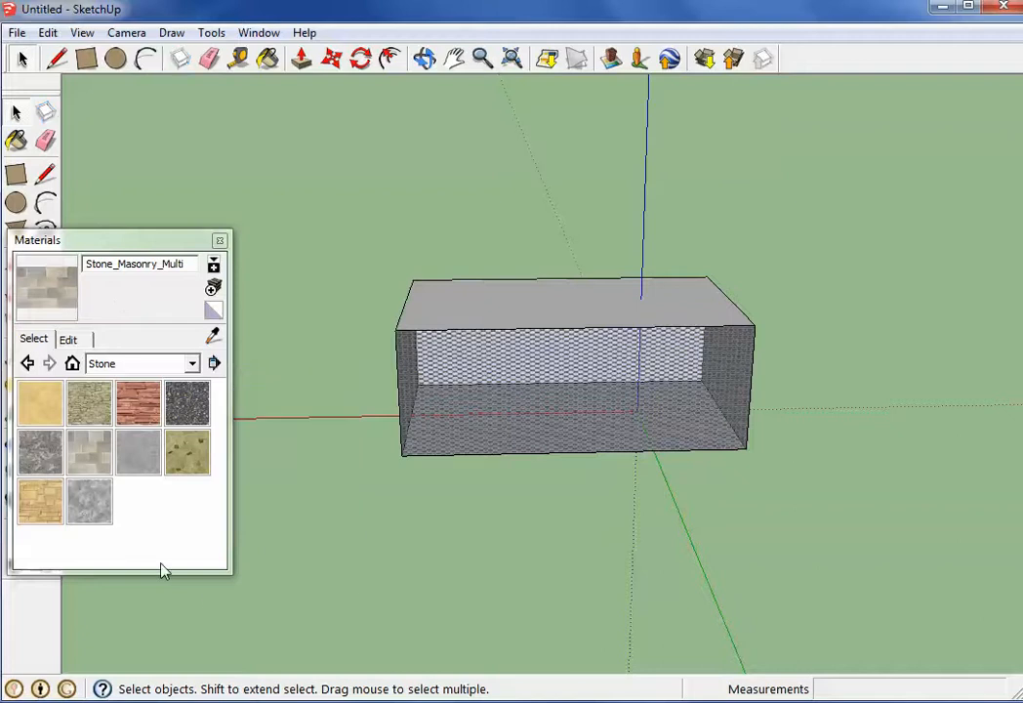
Paint the box's front face with Metal_Steel_Textured_White from the Metal collection
{"action": "left_click", "coordinate": [181, 369]}
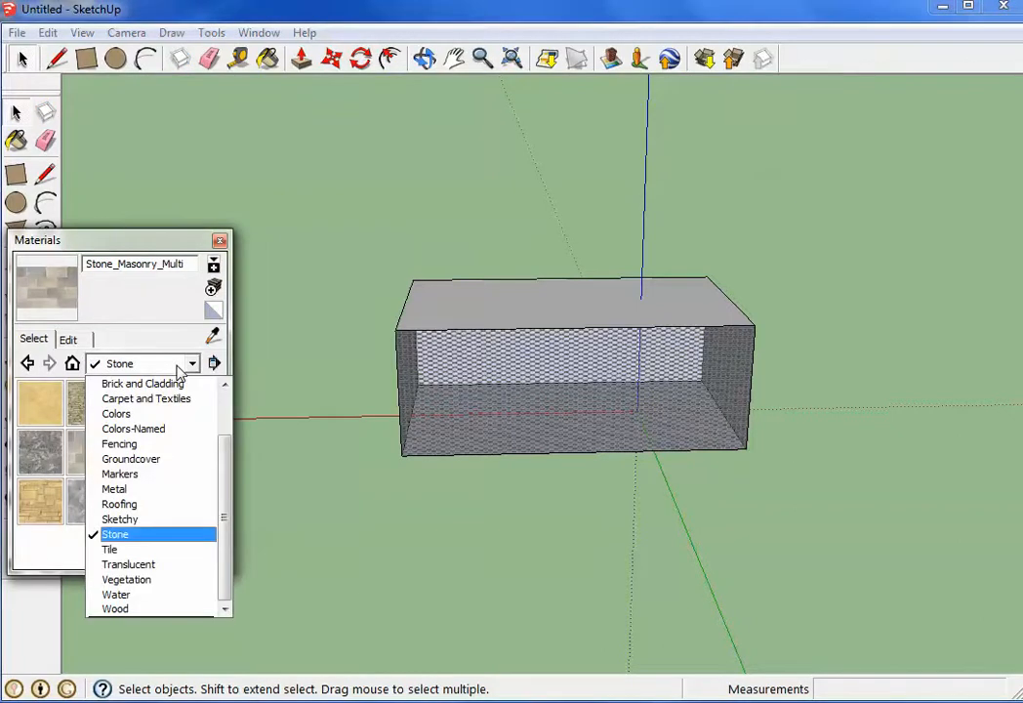
{"action": "left_click", "coordinate": [137, 487]}
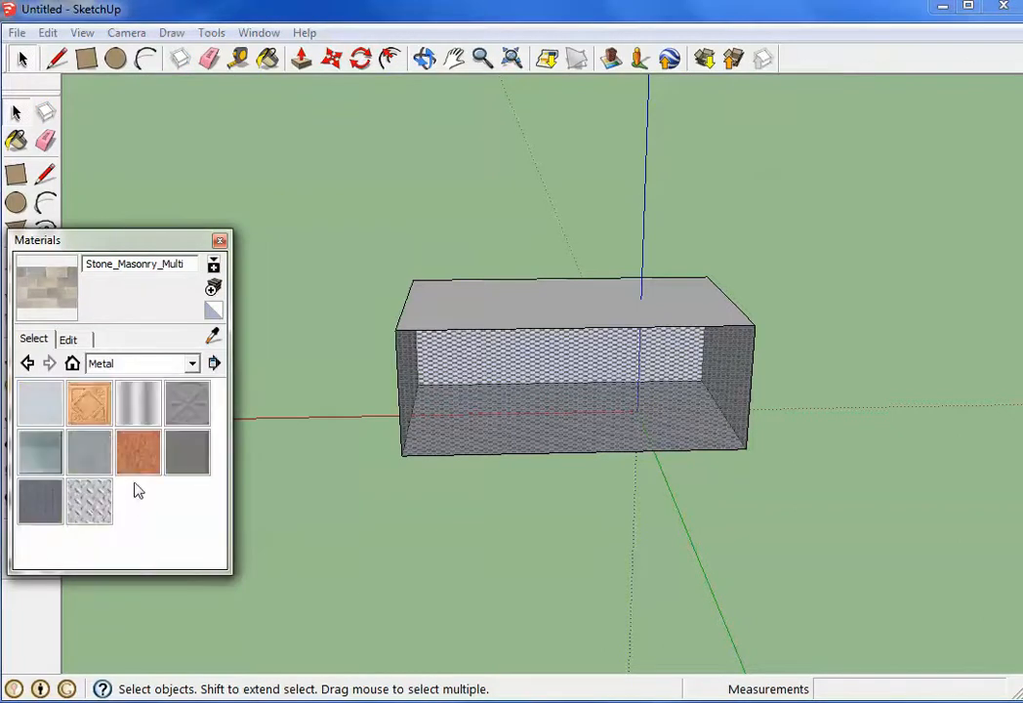
{"action": "left_click", "coordinate": [89, 501]}
{"action": "left_click", "coordinate": [443, 383]}
{"action": "mouse_move", "coordinate": [443, 383]}
{"action": "middle_mouse_down"}
{"action": "mouse_move", "coordinate": [424, 441]}
{"action": "mouse_move", "coordinate": [444, 397]}
{"action": "middle_mouse_up"}
{"action": "scroll", "coordinate": [444, 397], "scroll_direction": "up", "scroll_amount": 3}
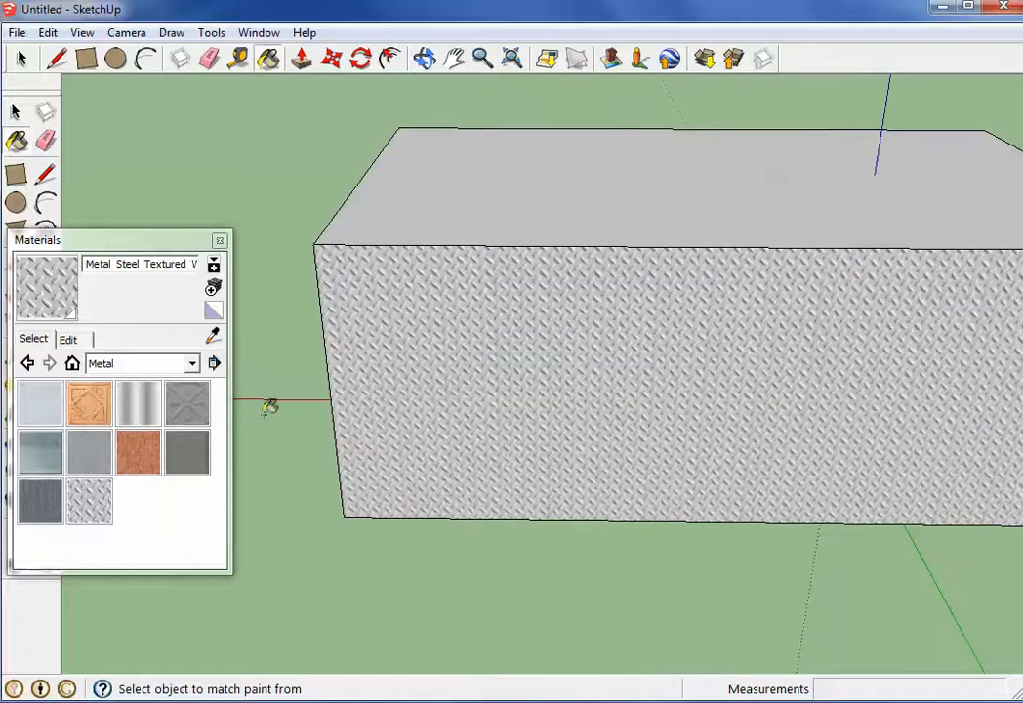
Try Water_Pool_Light, Water_Stream_Shallow and Water_Pool from the Water collection in turn on the box's front face
{"action": "left_click", "coordinate": [147, 363]}
{"action": "left_click", "coordinate": [117, 594]}
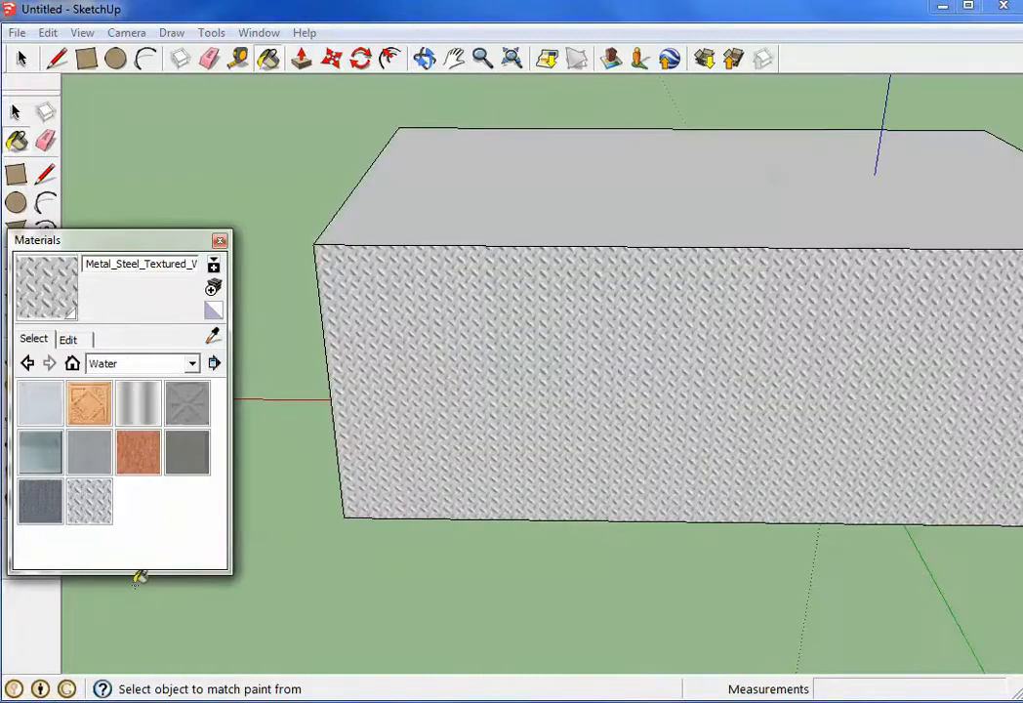
{"action": "left_click", "coordinate": [137, 408]}
{"action": "left_click", "coordinate": [467, 397]}
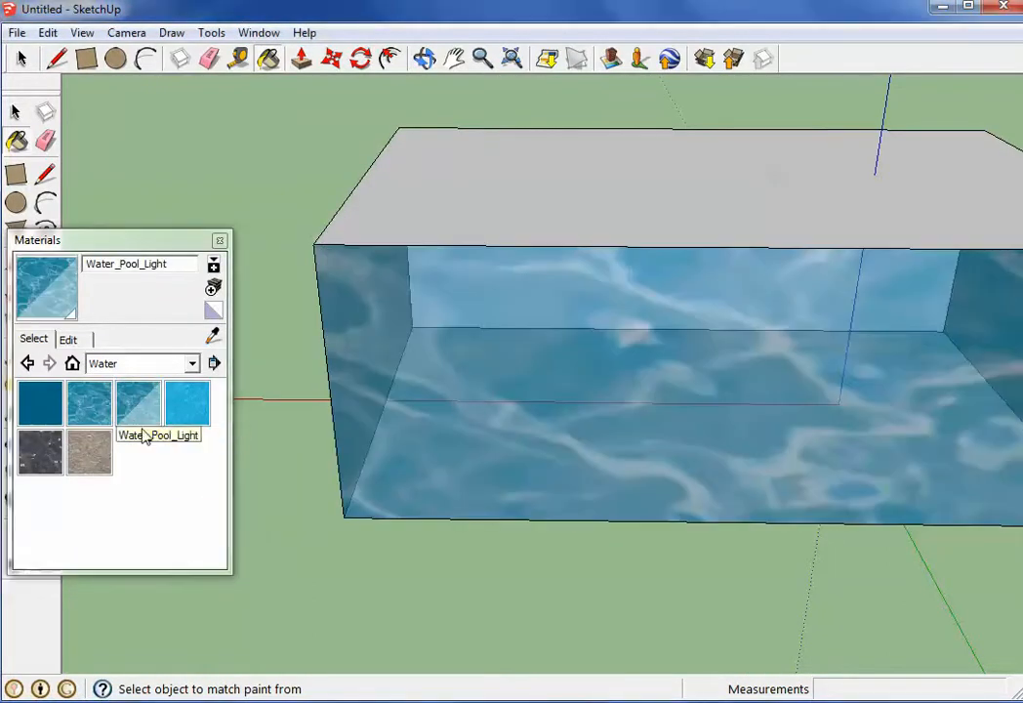
{"action": "left_click", "coordinate": [89, 452]}
{"action": "left_click", "coordinate": [341, 323]}
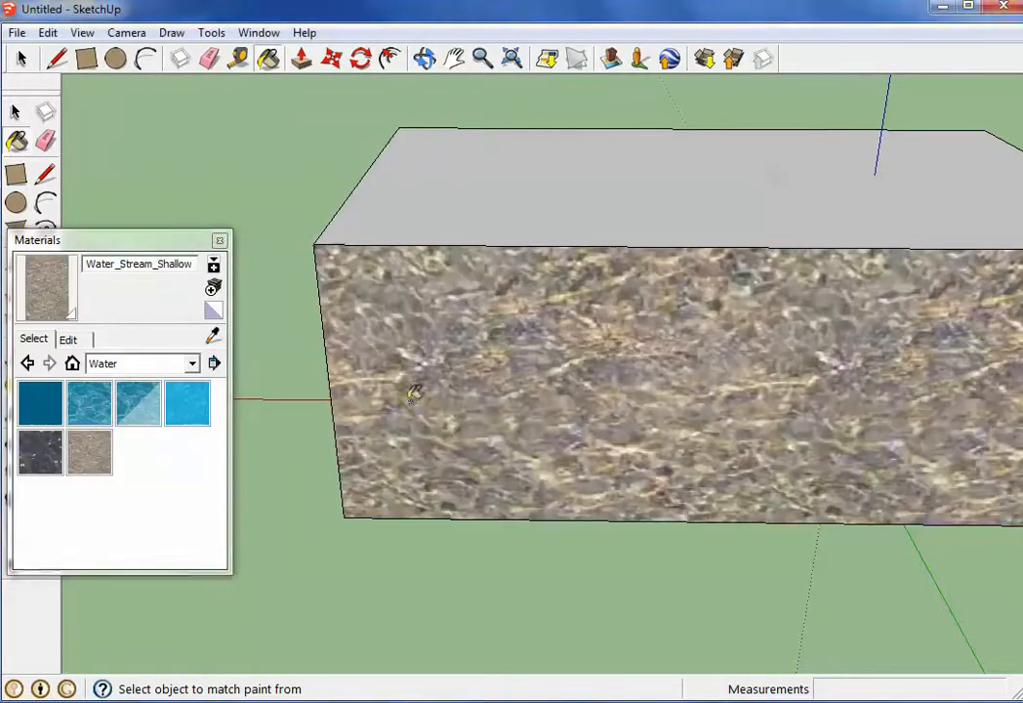
{"action": "left_click", "coordinate": [80, 400]}
{"action": "left_click", "coordinate": [525, 396]}
Browse the Stone collection, and paint the box's front face with Wood_Floor_Dark and then Wood_Plywood_Knots from the Wood collection
{"action": "left_click", "coordinate": [147, 363]}
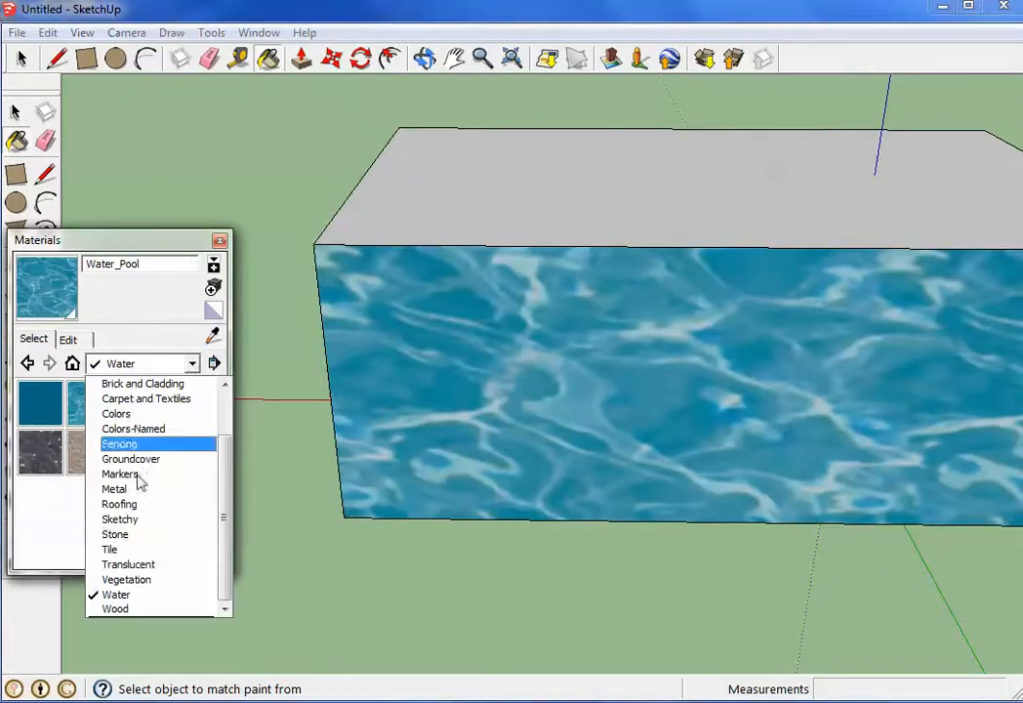
{"action": "left_click", "coordinate": [157, 535]}
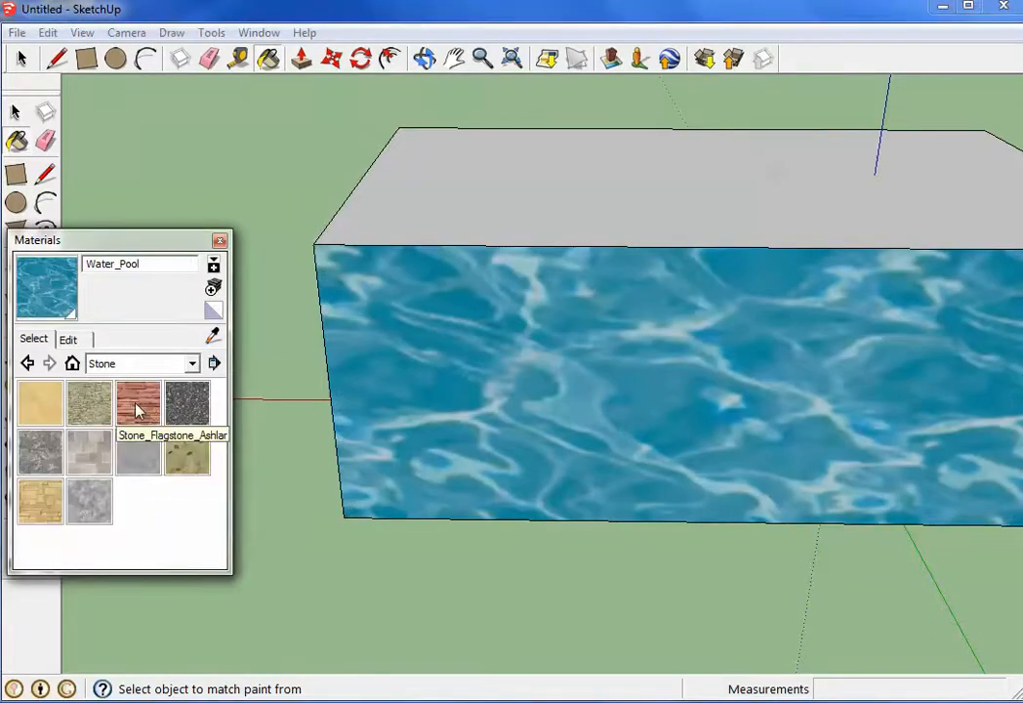
{"action": "left_click", "coordinate": [156, 363]}
{"action": "left_click", "coordinate": [143, 610]}
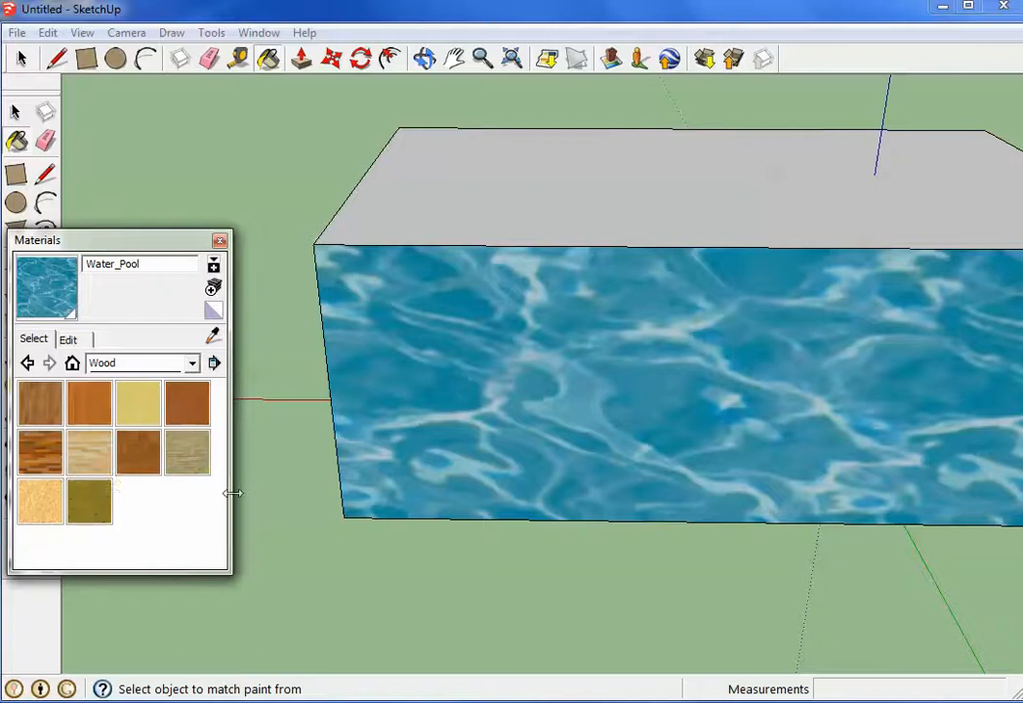
{"action": "left_click", "coordinate": [40, 452]}
{"action": "left_click", "coordinate": [454, 422]}
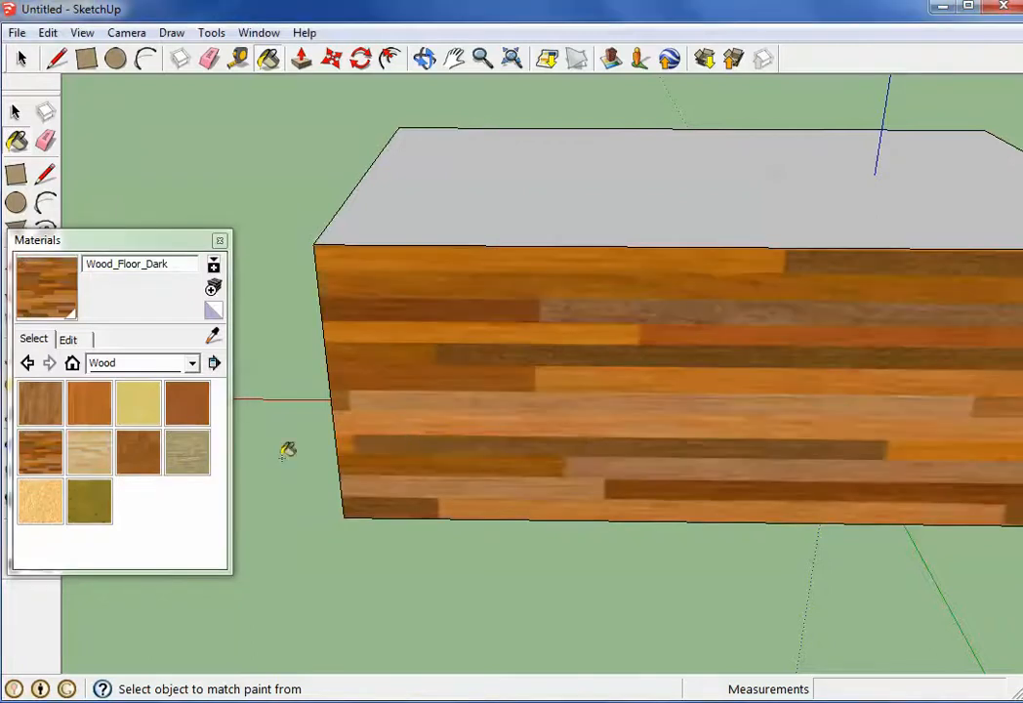
{"action": "left_click", "coordinate": [90, 500]}
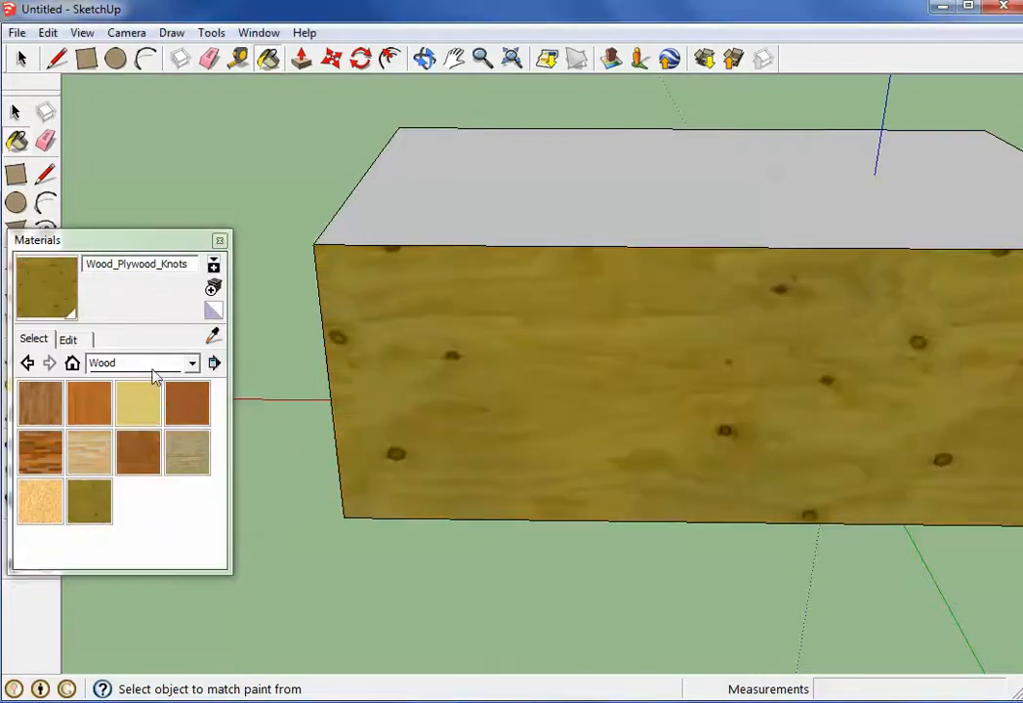
Browse the Colors collection, and repaint the box's front face with Brick_Rough_Dark from the Brick and Cladding collection
{"action": "left_click", "coordinate": [156, 363]}
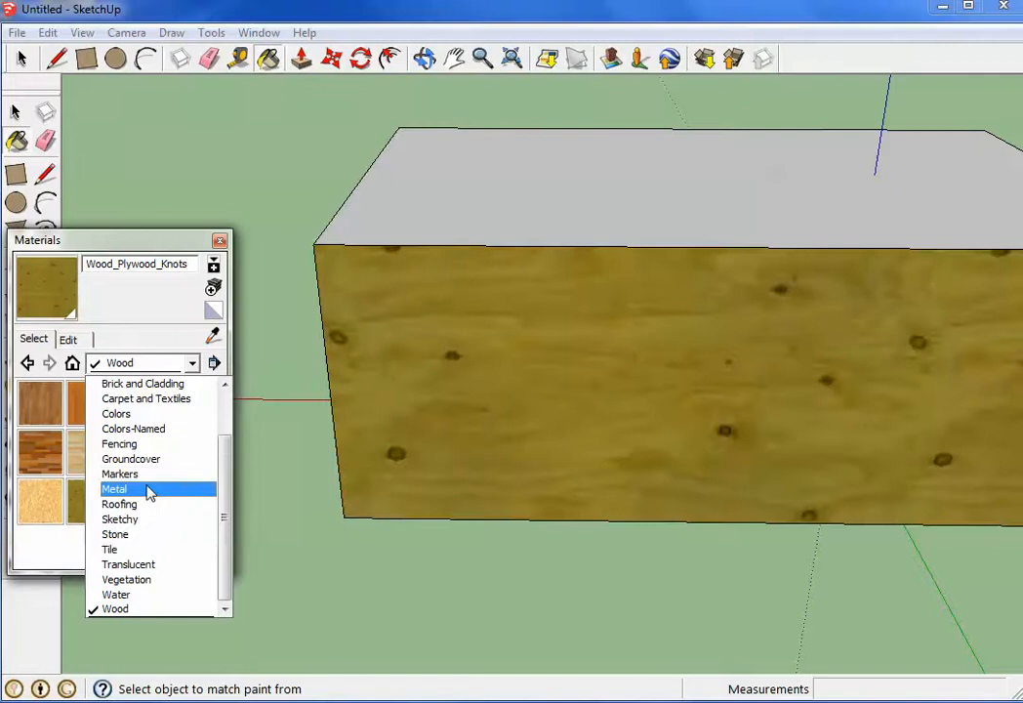
{"action": "left_click", "coordinate": [117, 413]}
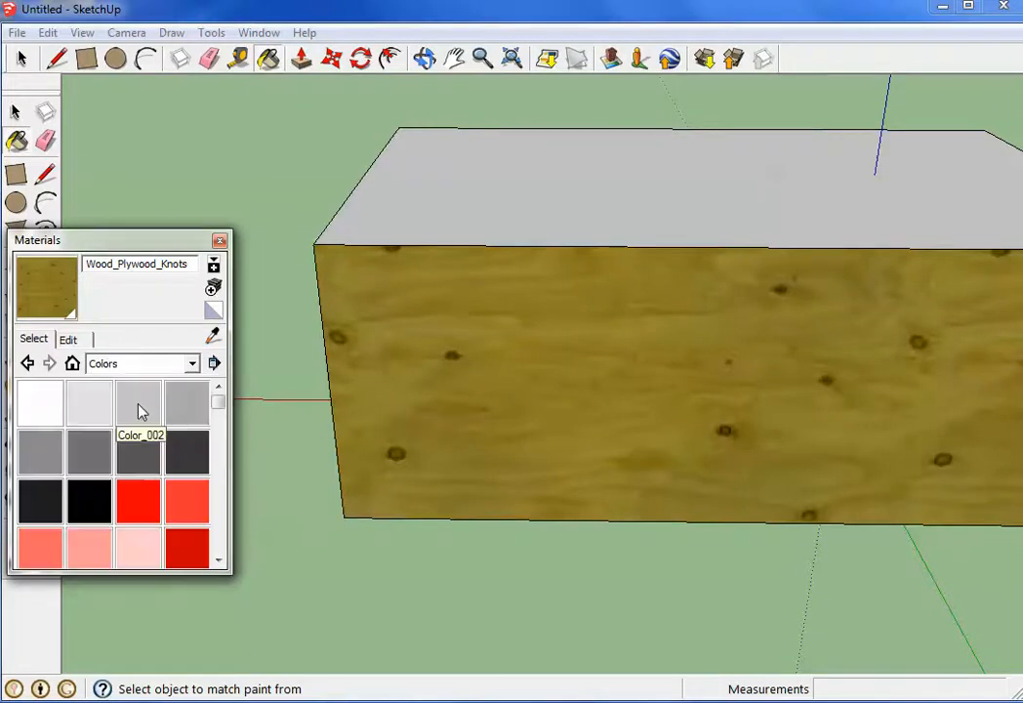
{"action": "mouse_move", "coordinate": [218, 402]}
{"action": "left_mouse_down"}
{"action": "mouse_move", "coordinate": [216, 523]}
{"action": "mouse_move", "coordinate": [218, 395]}
{"action": "left_mouse_up"}
{"action": "left_click", "coordinate": [192, 363]}
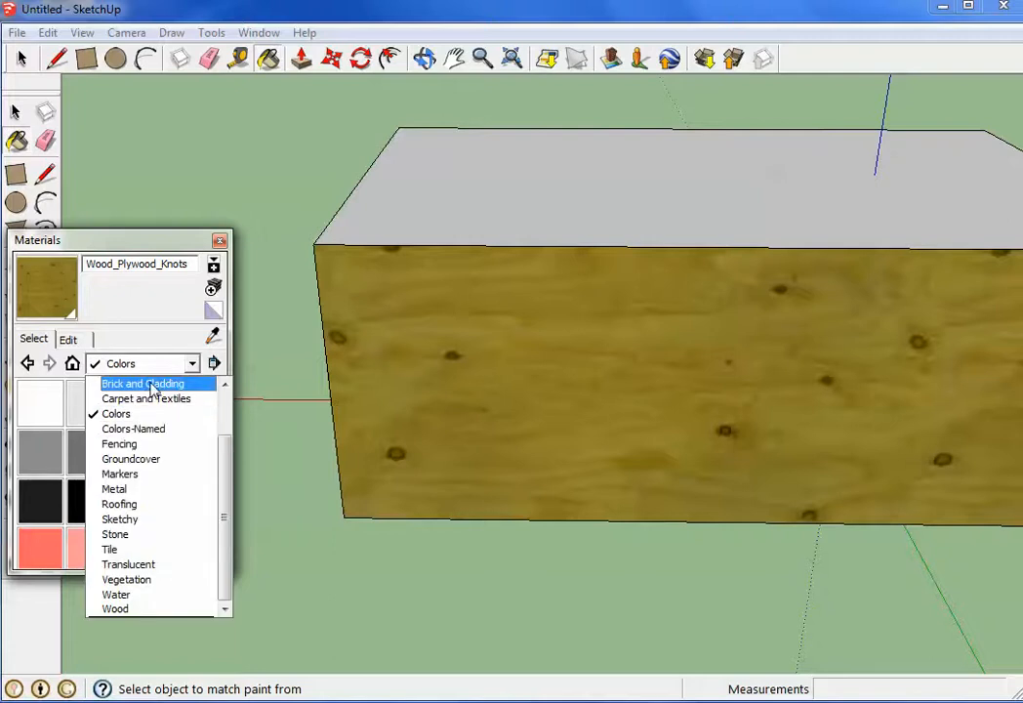
{"action": "left_click", "coordinate": [149, 384]}
{"action": "left_click", "coordinate": [86, 458]}
{"action": "left_click", "coordinate": [371, 402]}
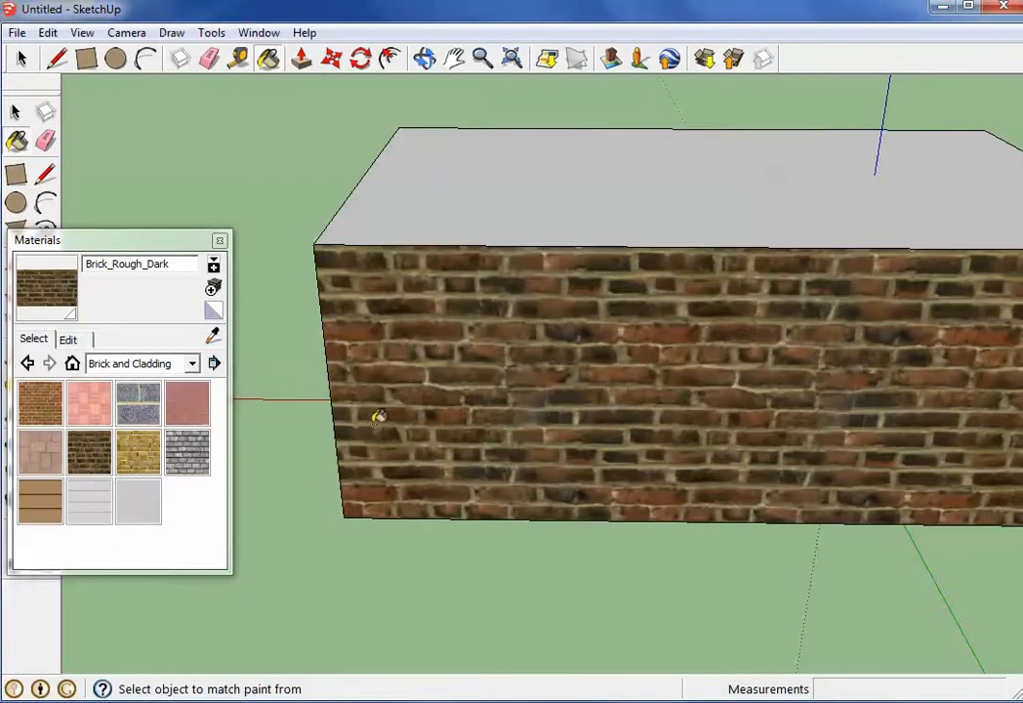
{"action": "middle_click_drag", "start_coordinate": [413, 411], "coordinate": [421, 319]}
{"action": "middle_click_drag", "start_coordinate": [472, 250], "coordinate": [277, 338]}
Repaint the box's front face with Wood_Floor_Parquet and then with Wood_Floor_Dark from the Wood collection
{"action": "left_click", "coordinate": [144, 363]}
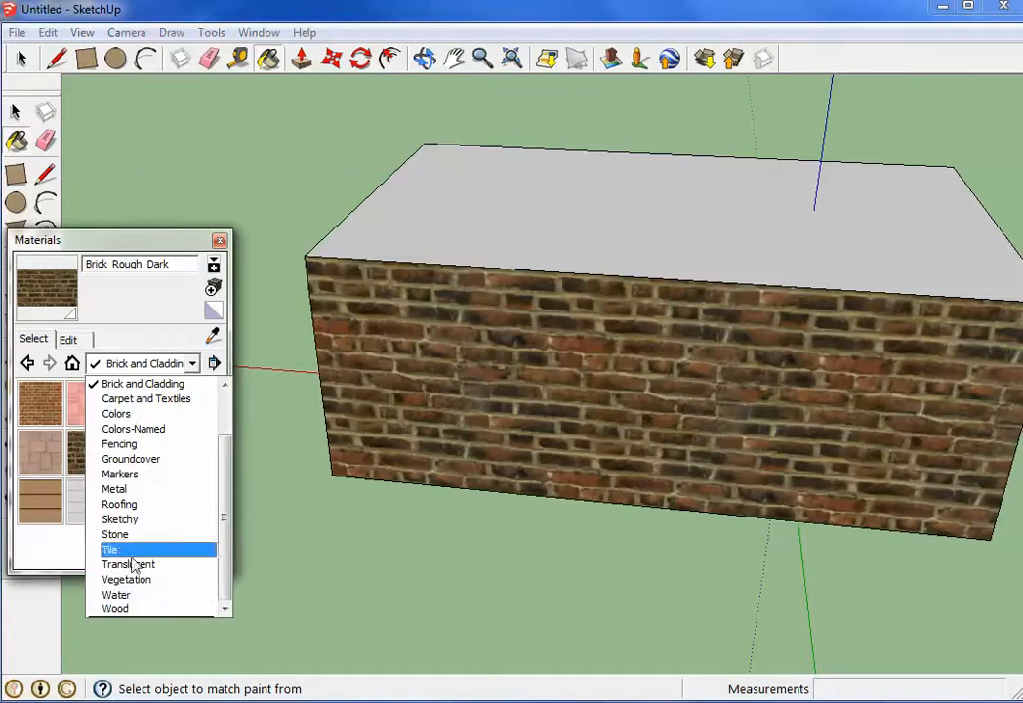
{"action": "left_click", "coordinate": [133, 608]}
{"action": "left_click", "coordinate": [131, 454]}
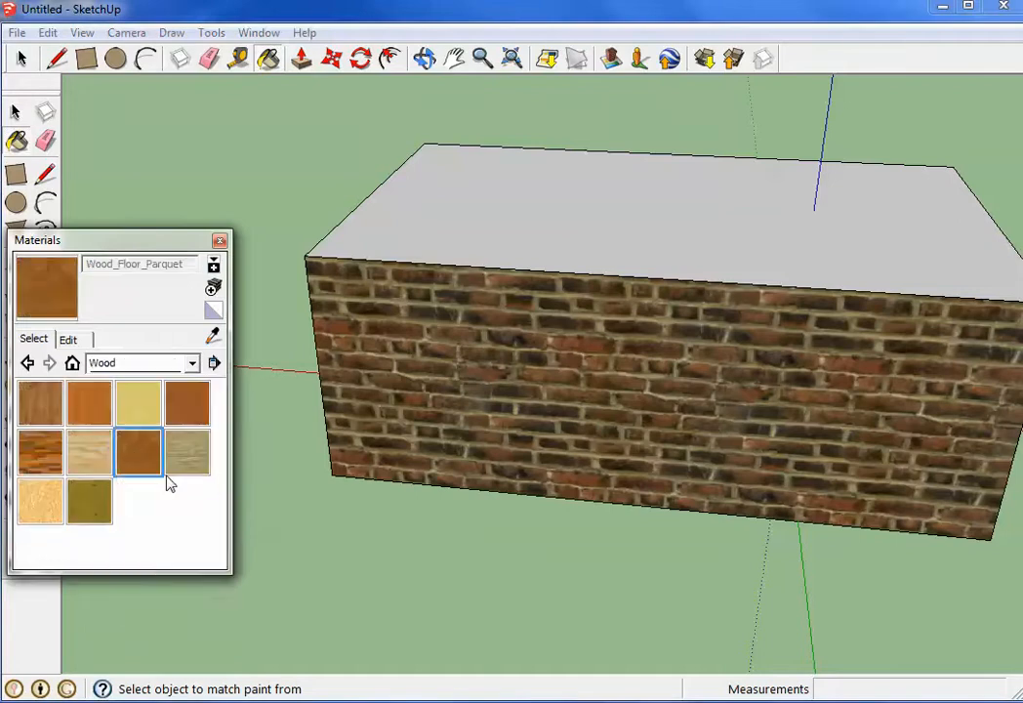
{"action": "left_click", "coordinate": [418, 387]}
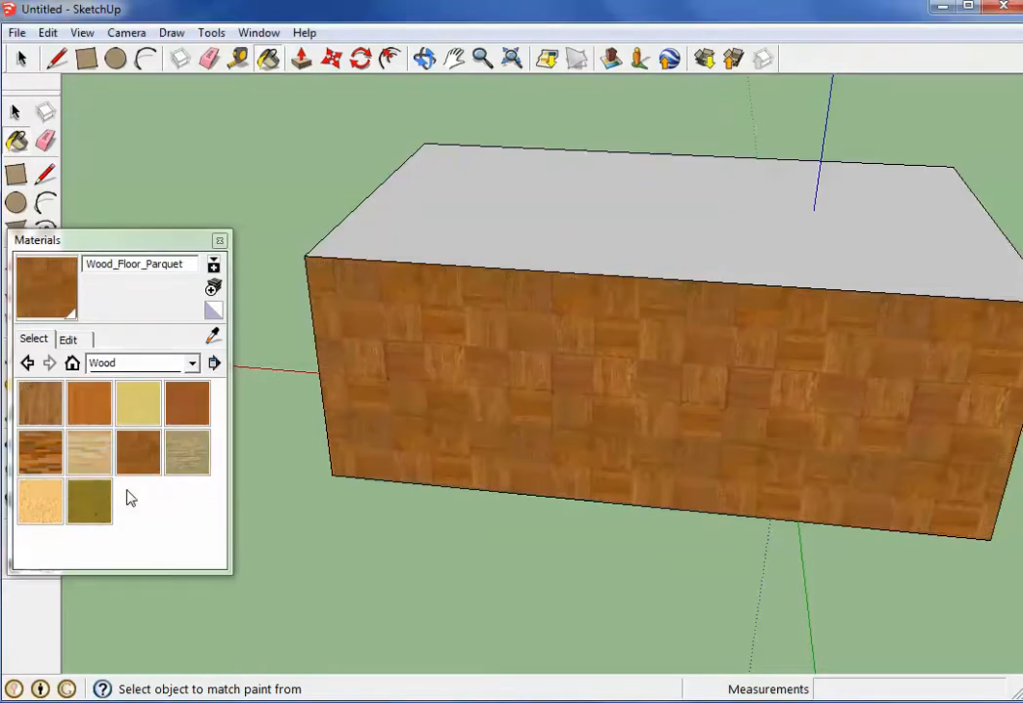
{"action": "left_click", "coordinate": [40, 451]}
{"action": "left_click", "coordinate": [351, 392]}
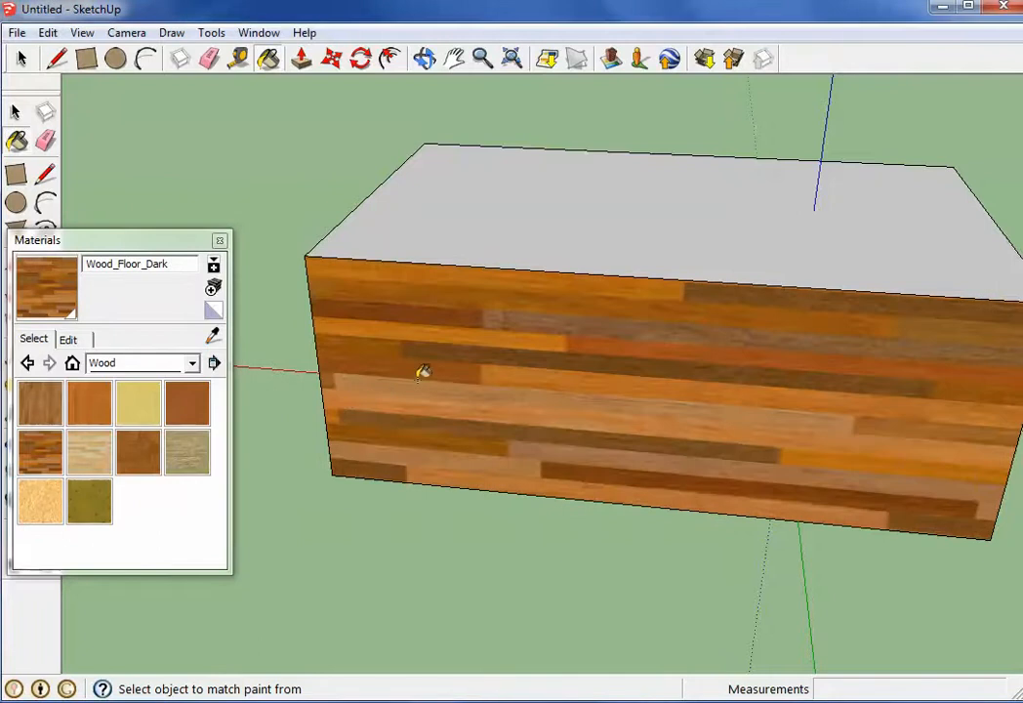
Edit the Wood_Floor_Dark material's color to a darker, greyer brown with the color wheel and brightness control
{"action": "left_click", "coordinate": [188, 363]}
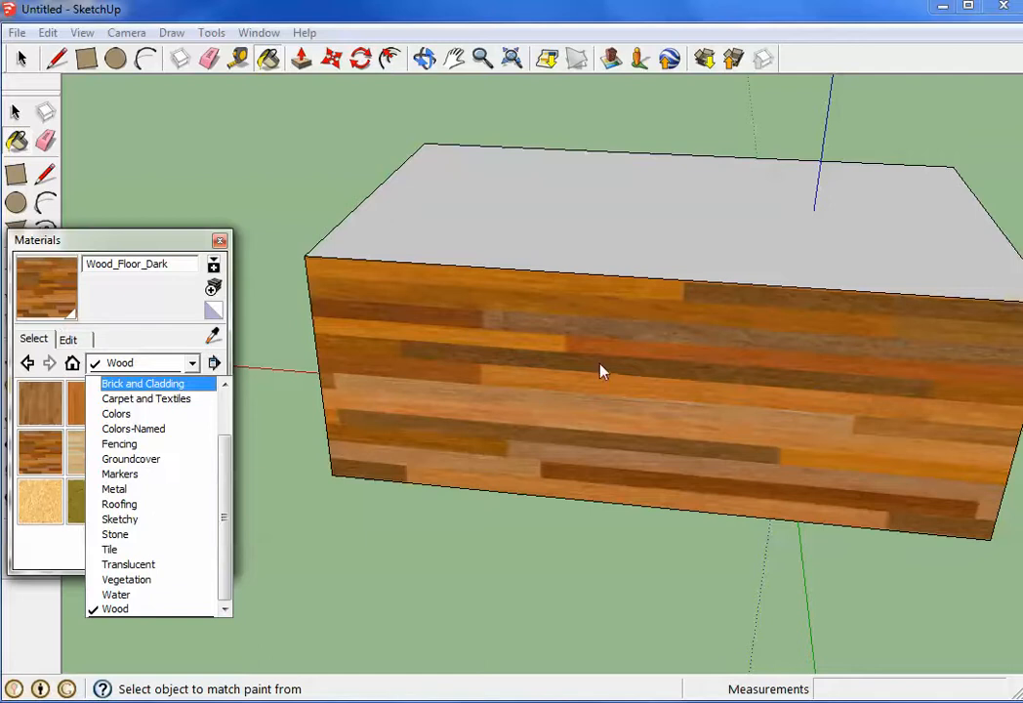
{"action": "left_click", "coordinate": [131, 367]}
{"action": "left_click", "coordinate": [70, 339]}
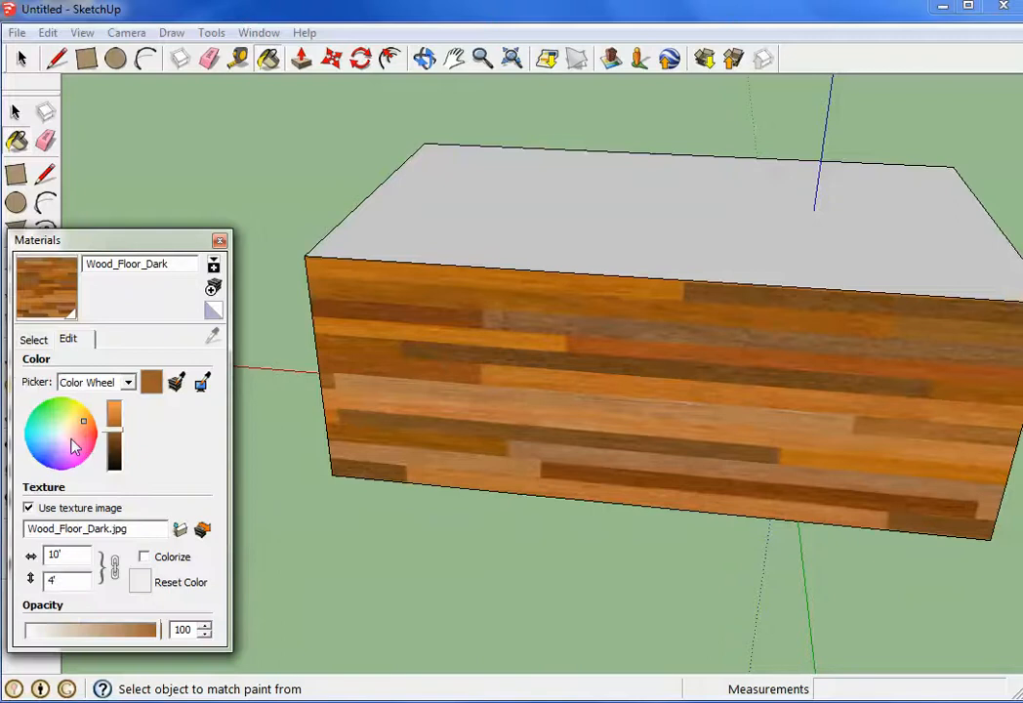
{"action": "mouse_move", "coordinate": [85, 424]}
{"action": "left_mouse_down"}
{"action": "mouse_move", "coordinate": [60, 416]}
{"action": "mouse_move", "coordinate": [46, 450]}
{"action": "mouse_move", "coordinate": [61, 462]}
{"action": "mouse_move", "coordinate": [72, 430]}
{"action": "mouse_move", "coordinate": [41, 444]}
{"action": "mouse_move", "coordinate": [75, 420]}
{"action": "mouse_move", "coordinate": [50, 438]}
{"action": "mouse_move", "coordinate": [73, 424]}
{"action": "mouse_move", "coordinate": [78, 440]}
{"action": "mouse_move", "coordinate": [46, 430]}
{"action": "mouse_move", "coordinate": [71, 427]}
{"action": "mouse_move", "coordinate": [80, 441]}
{"action": "mouse_move", "coordinate": [70, 425]}
{"action": "mouse_move", "coordinate": [114, 414]}
{"action": "mouse_move", "coordinate": [118, 455]}
{"action": "left_mouse_up"}
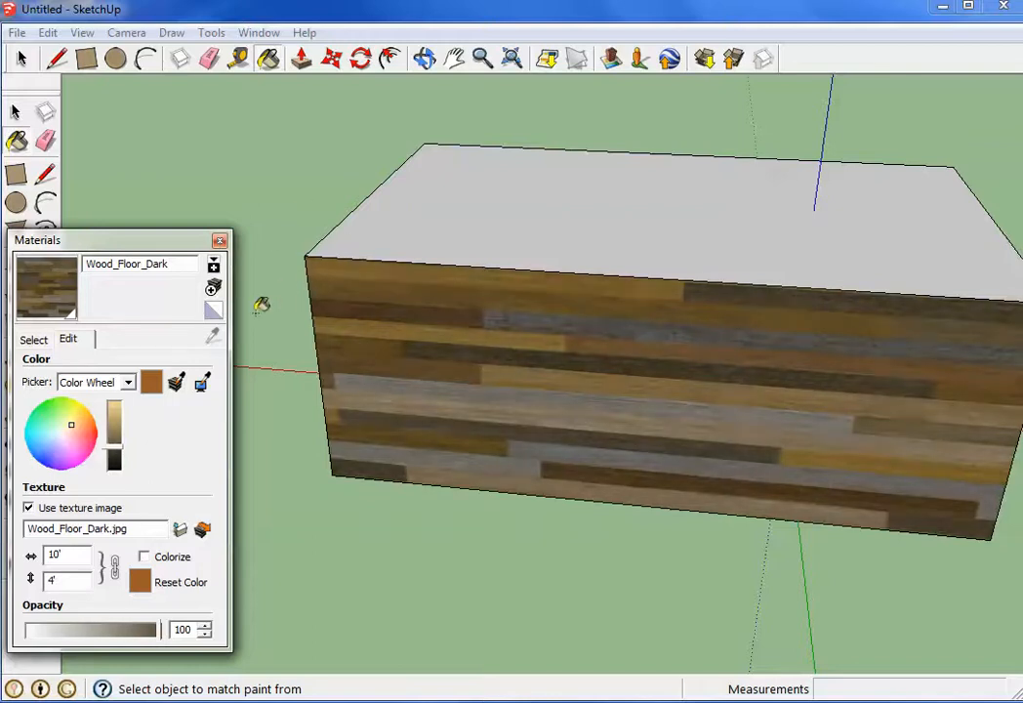
{"action": "left_click", "coordinate": [38, 340]}
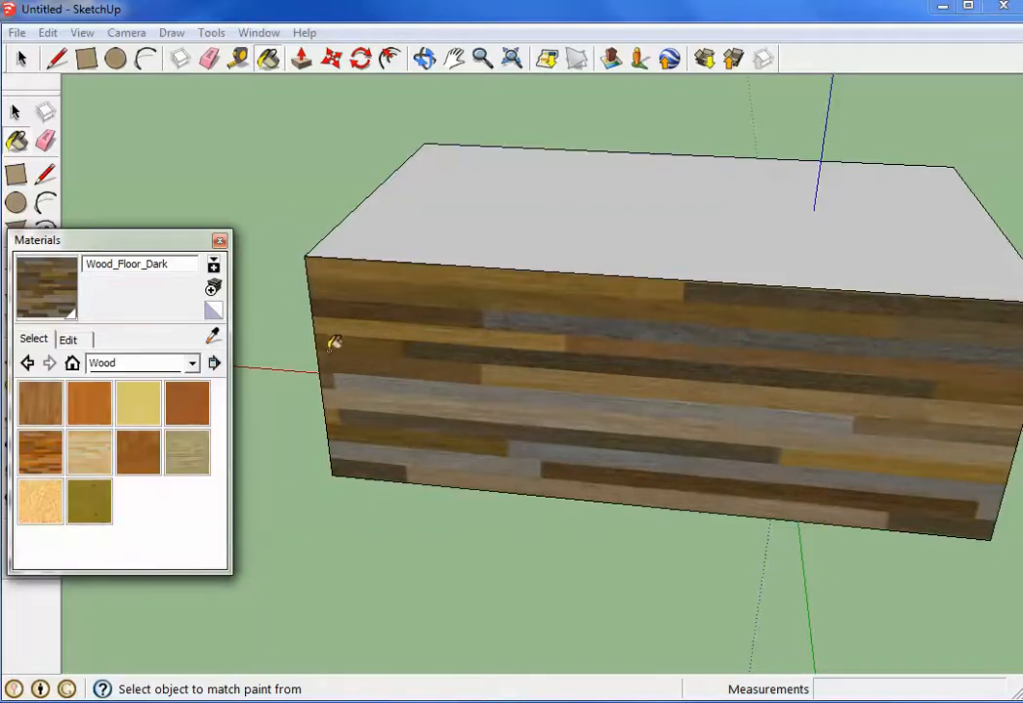
Select only the box's top face and paint it with the original Wood_Floor_Dark from the Wood collection
{"action": "left_click", "coordinate": [139, 404]}
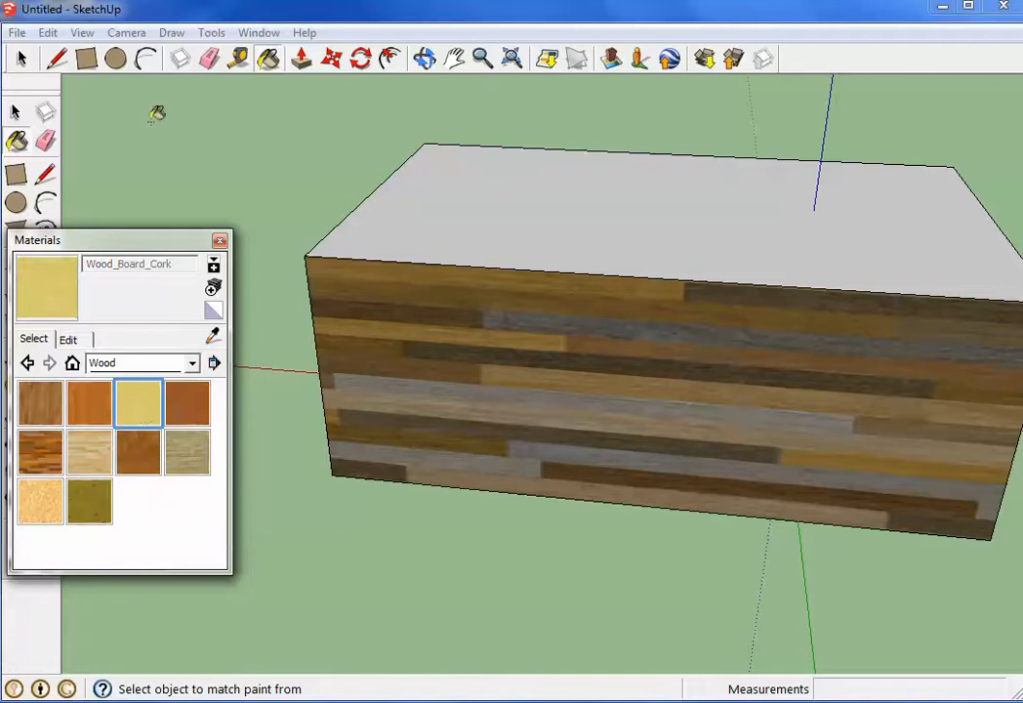
{"action": "left_click", "coordinate": [22, 61]}
{"action": "scroll", "coordinate": [380, 239], "scroll_direction": "down", "scroll_amount": 2}
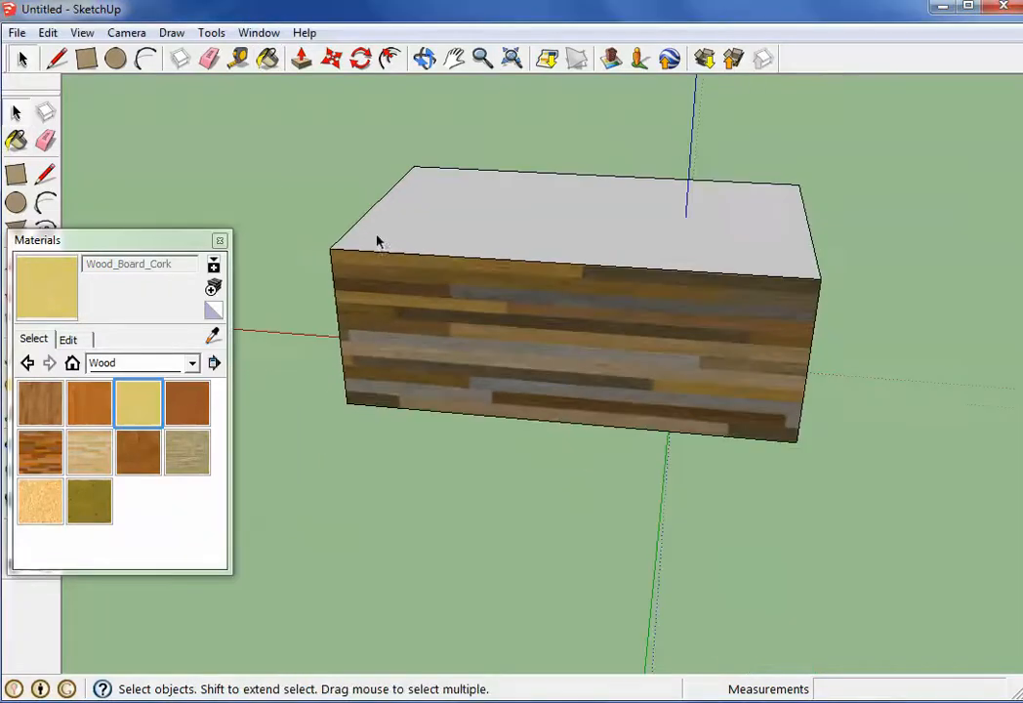
{"action": "left_click_drag", "start_coordinate": [299, 124], "coordinate": [841, 508]}
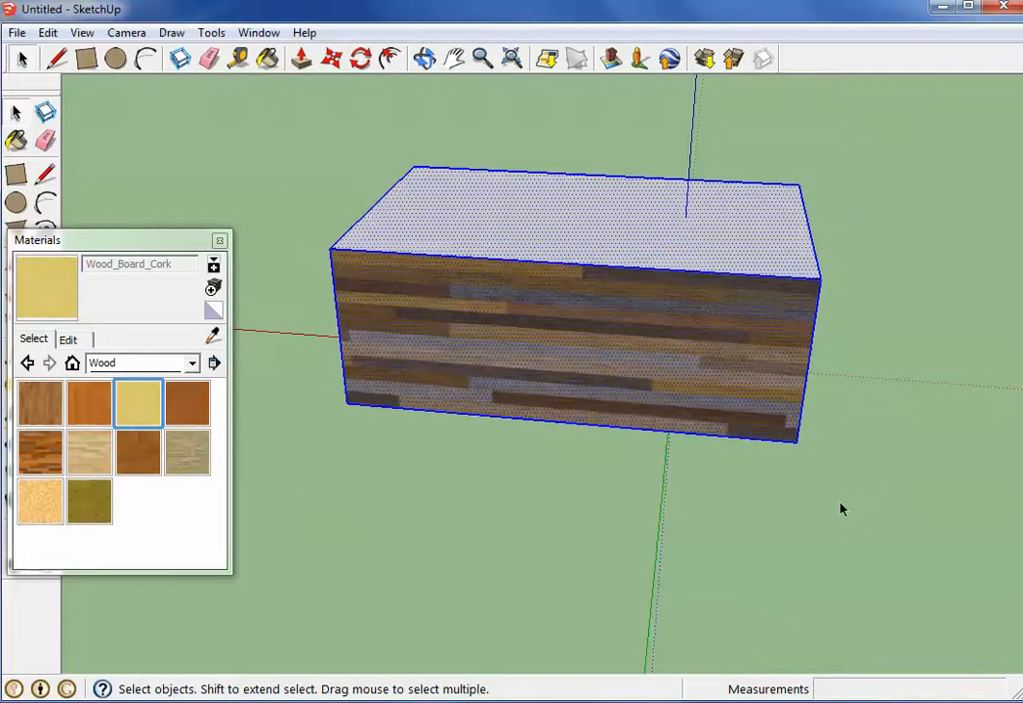
{"action": "left_click", "coordinate": [564, 256]}
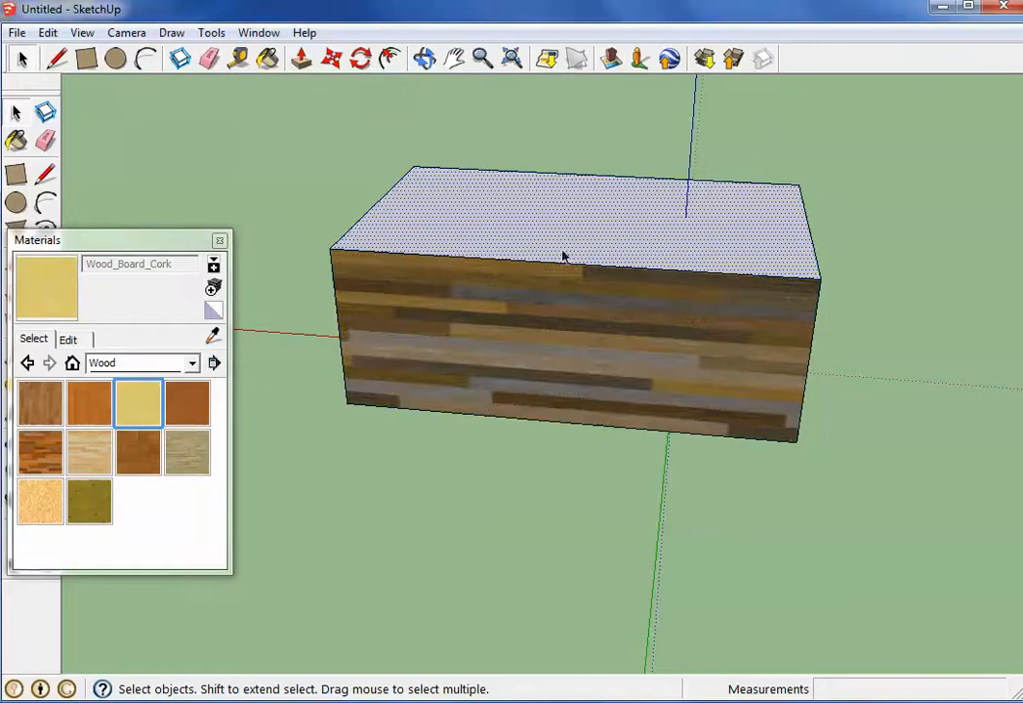
{"action": "left_click", "coordinate": [40, 451]}
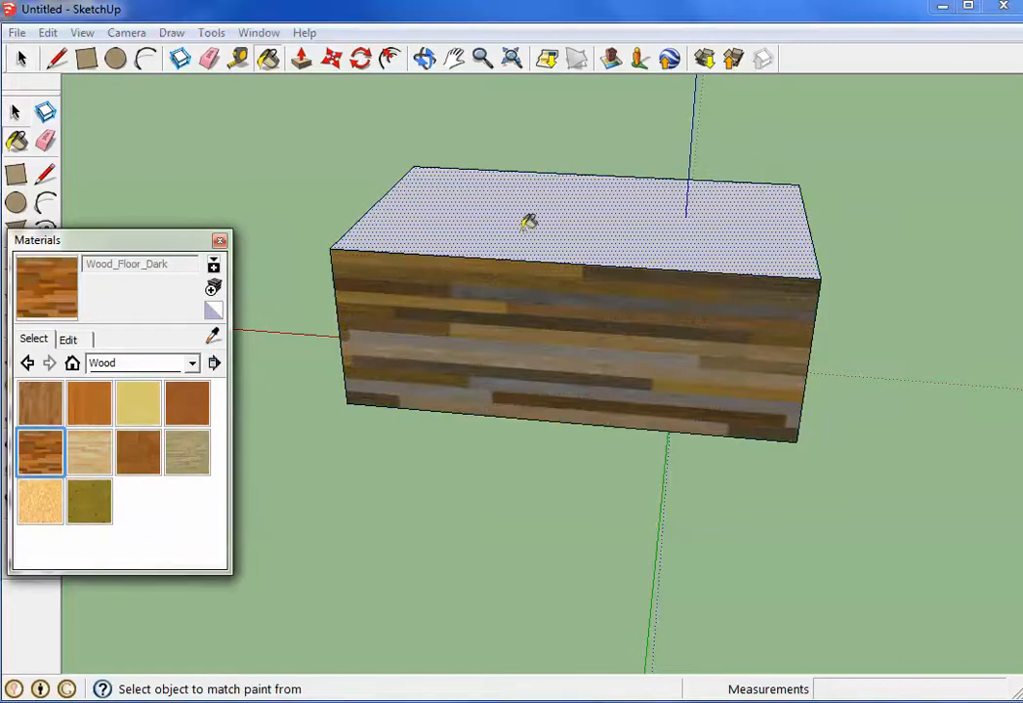
{"action": "left_click", "coordinate": [605, 237]}
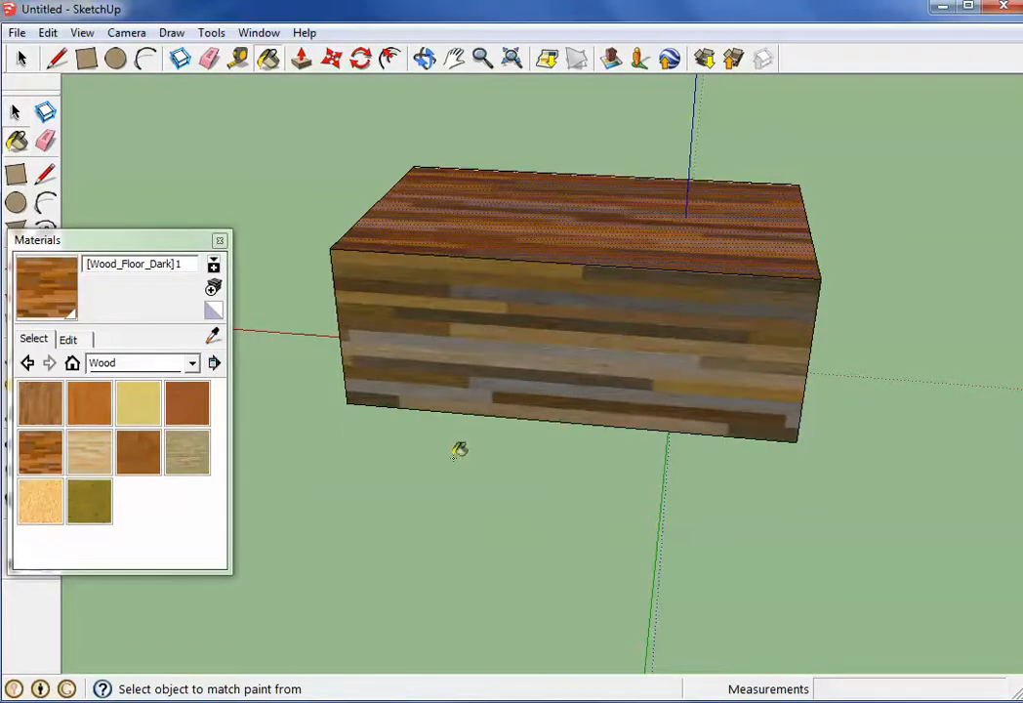
Select the entire box and paint all its faces with the original Wood_Floor_Dark material
{"action": "key", "text": "o"}
{"action": "left_click_drag", "start_coordinate": [511, 413], "coordinate": [226, 202]}
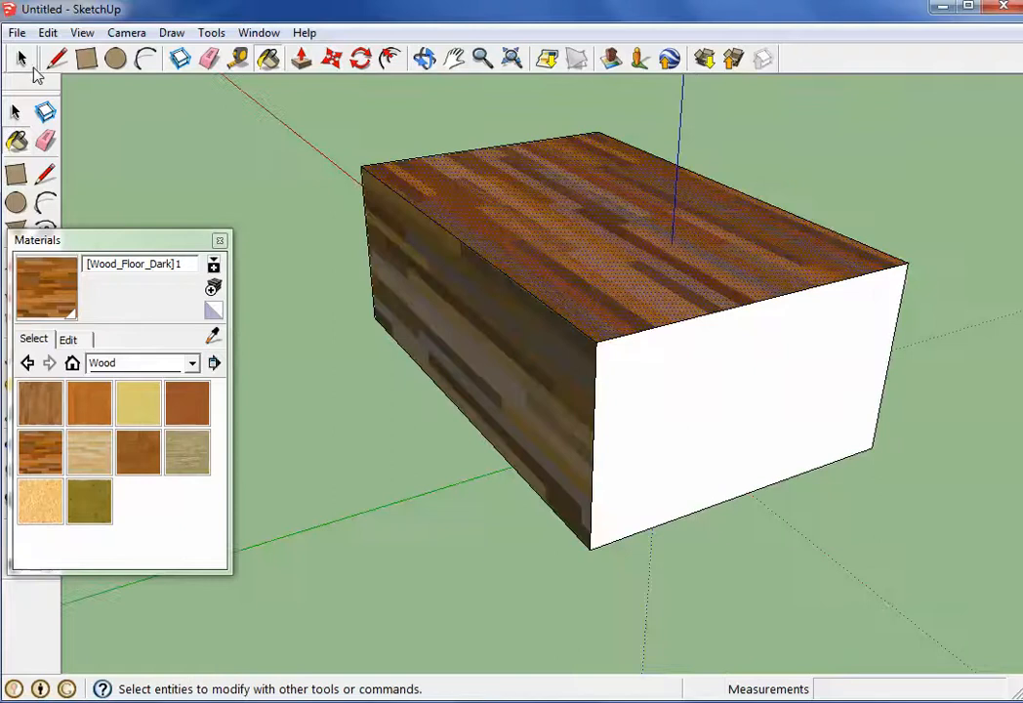
{"action": "left_click", "coordinate": [24, 60]}
{"action": "triple_click", "coordinate": [476, 226]}
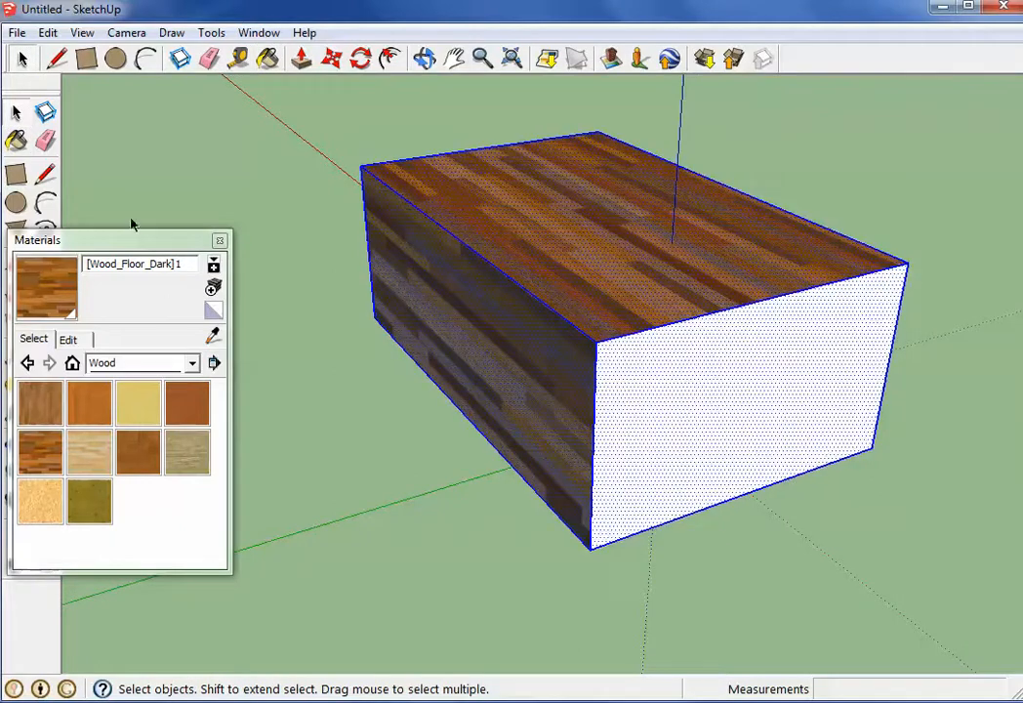
{"action": "left_click", "coordinate": [51, 451]}
{"action": "left_click", "coordinate": [671, 401]}
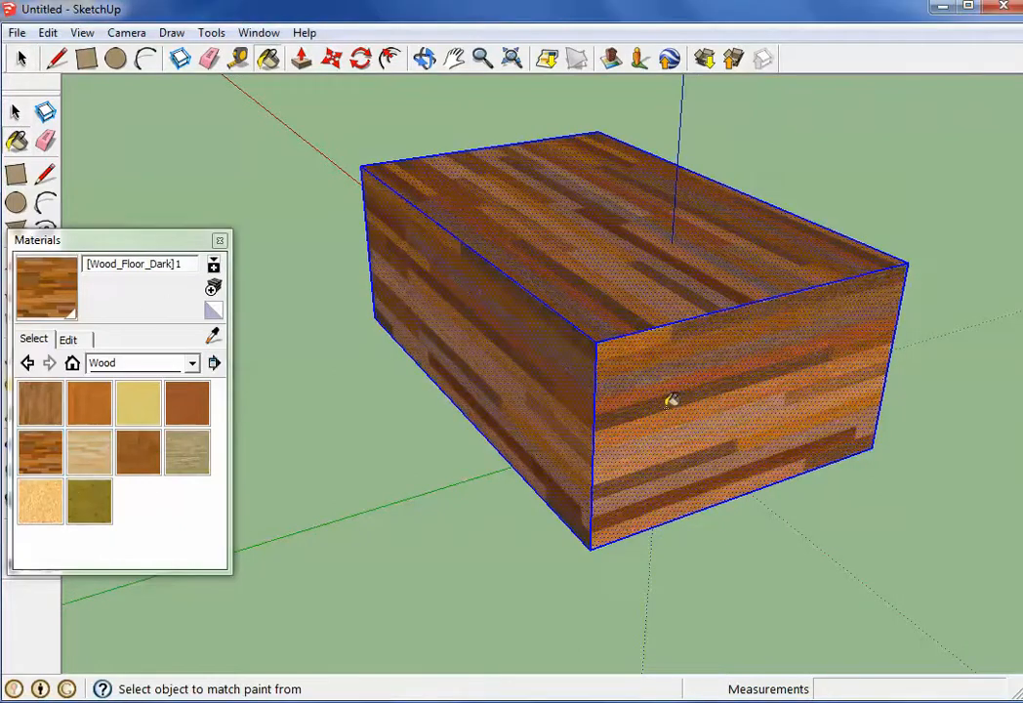
{"action": "mouse_move", "coordinate": [672, 400]}
{"action": "middle_mouse_down"}
{"action": "mouse_move", "coordinate": [472, 198]}
{"action": "mouse_move", "coordinate": [119, 365]}
{"action": "mouse_move", "coordinate": [671, 257]}
{"action": "mouse_move", "coordinate": [320, 462]}
{"action": "mouse_move", "coordinate": [598, 415]}
{"action": "mouse_move", "coordinate": [786, 477]}
{"action": "mouse_move", "coordinate": [224, 102]}
{"action": "mouse_move", "coordinate": [729, 378]}
{"action": "middle_mouse_up"}
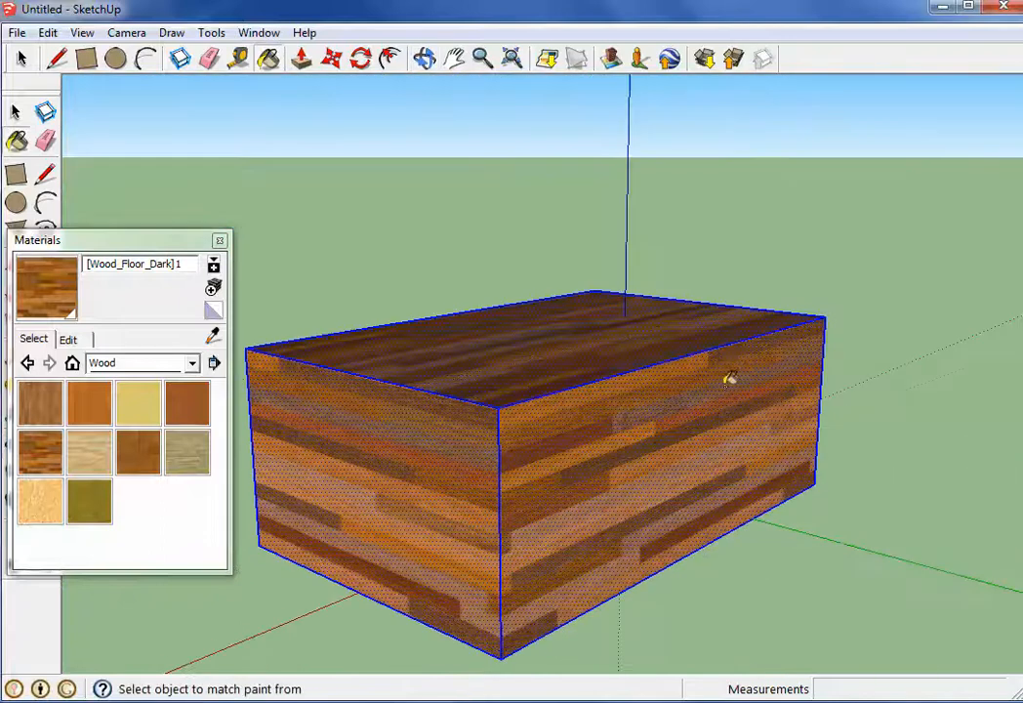
{"action": "scroll", "coordinate": [560, 254], "scroll_direction": "down", "scroll_amount": 2}
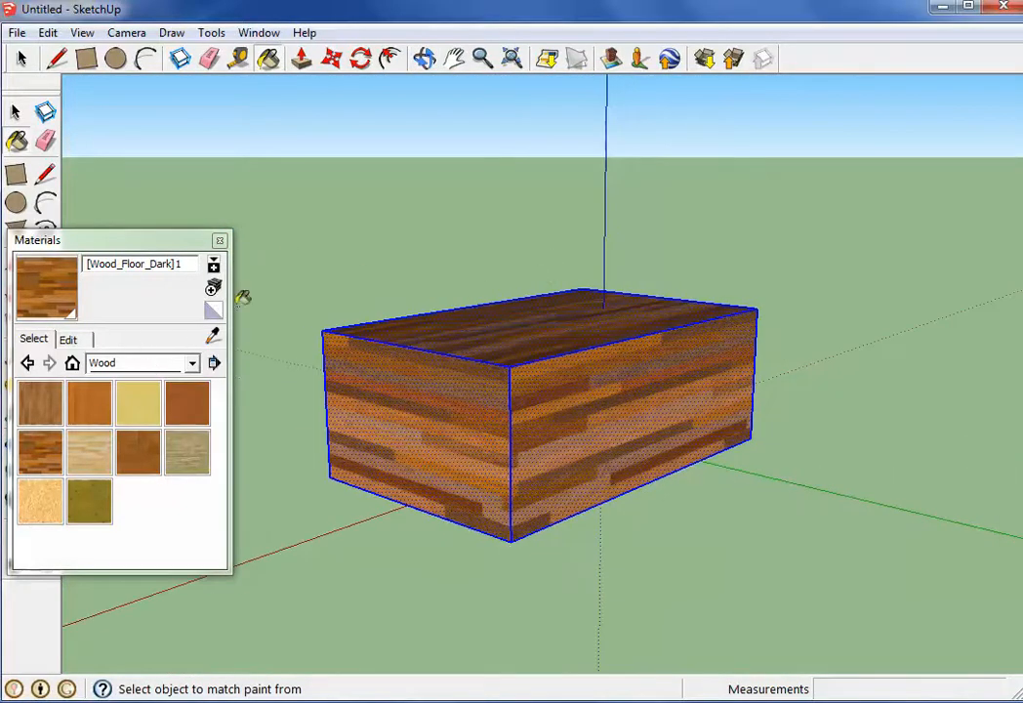
Open the box's dark wood floor material for editing and move the Materials window clear of the tools
{"action": "left_click", "coordinate": [90, 340]}
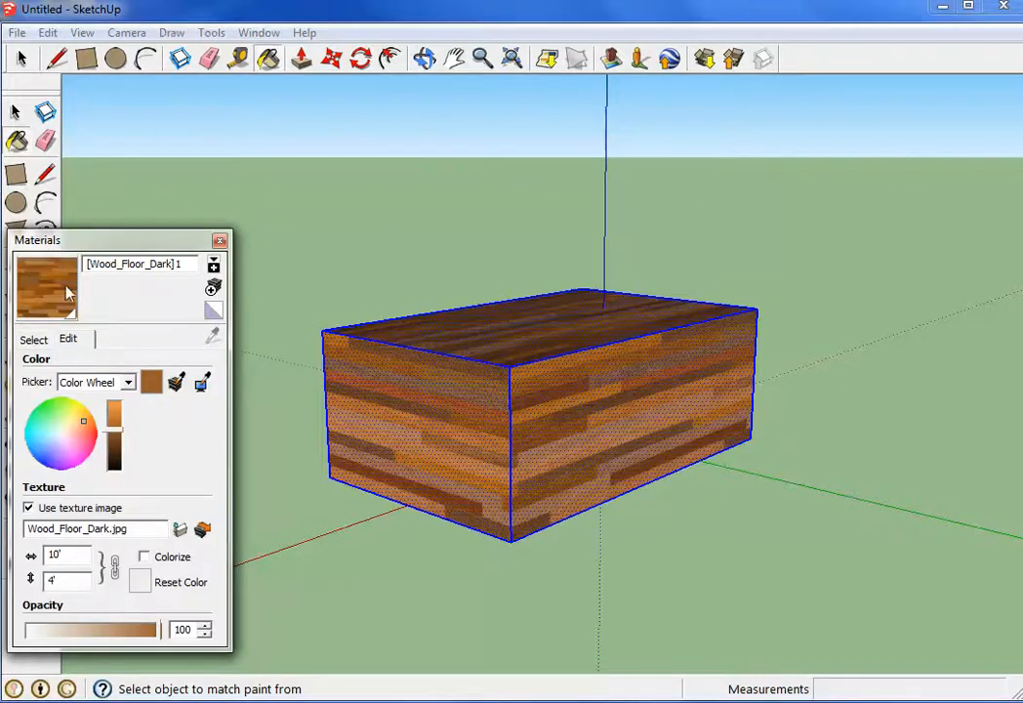
{"action": "left_click_drag", "start_coordinate": [118, 239], "coordinate": [170, 81]}
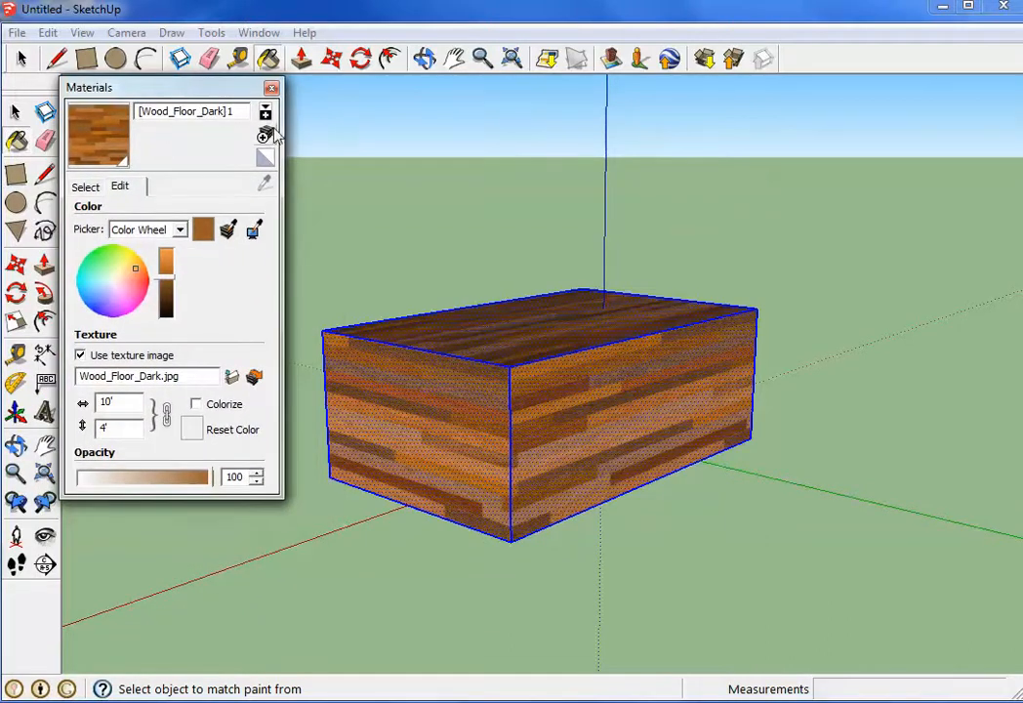